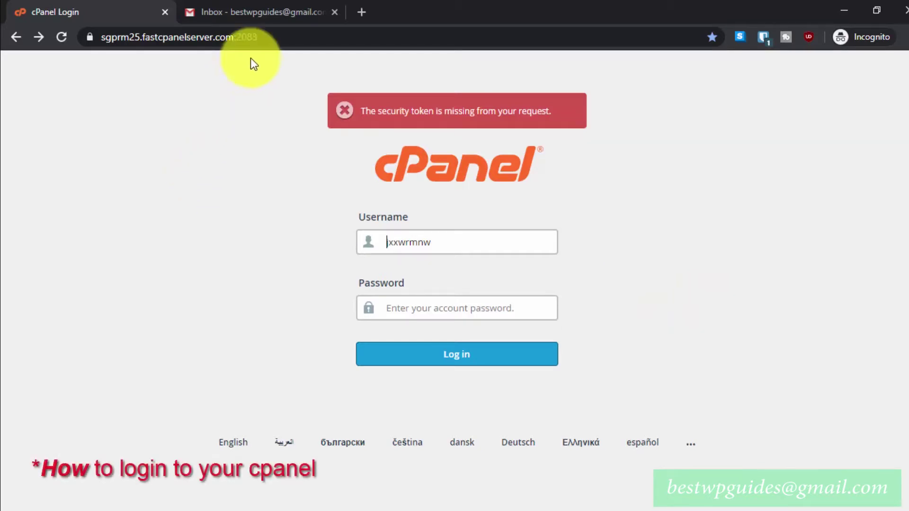
# Go to example.com/cpanel in the browser
pyautogui.click(273, 36)
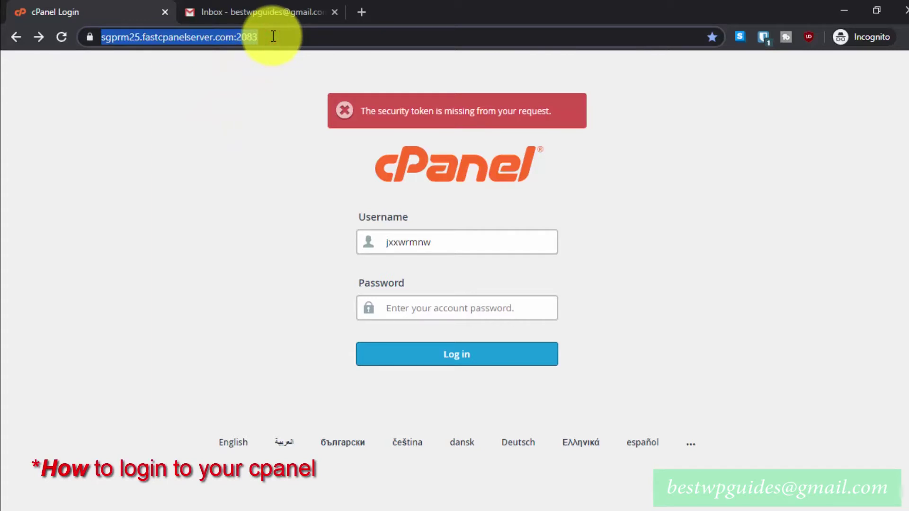
pyautogui.write('exa')
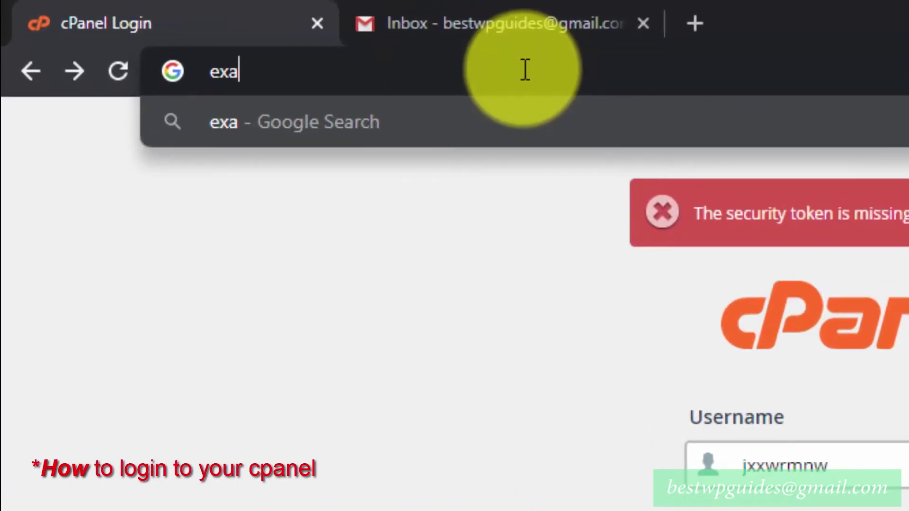
pyautogui.write('mple.')
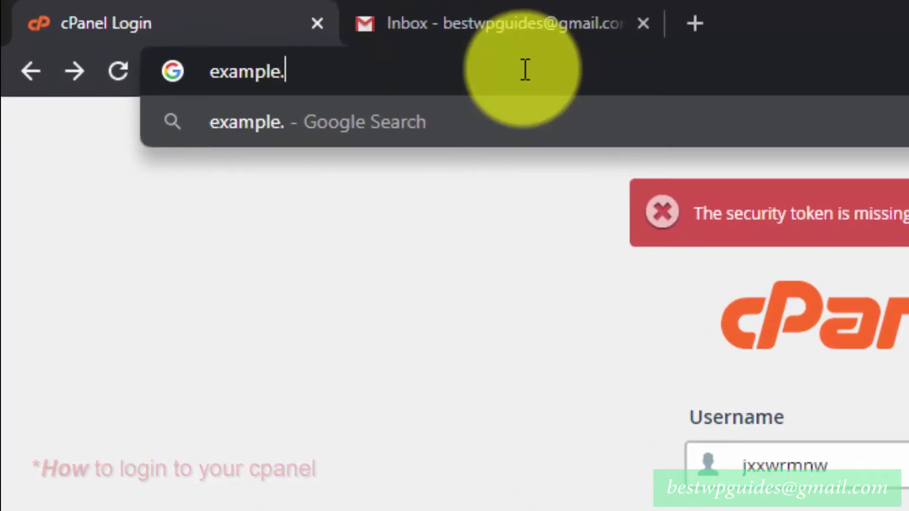
pyautogui.write('com/')
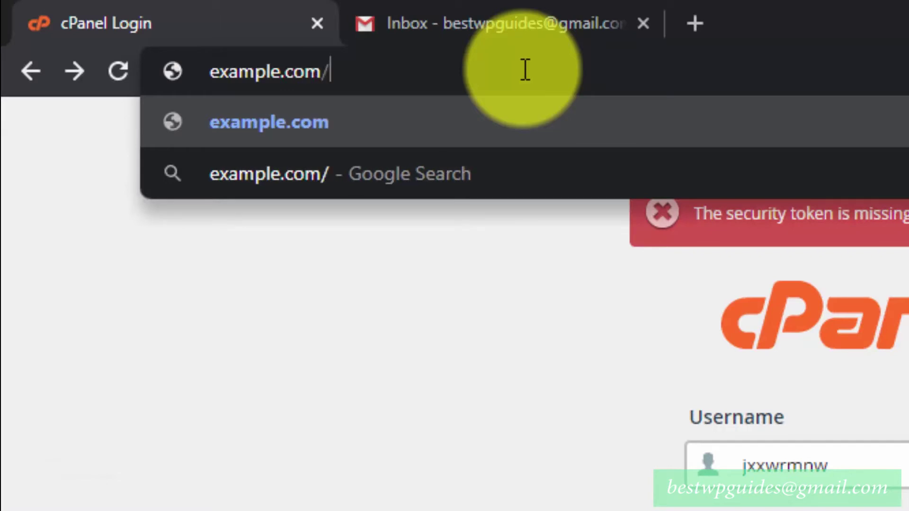
pyautogui.write('cpanel')
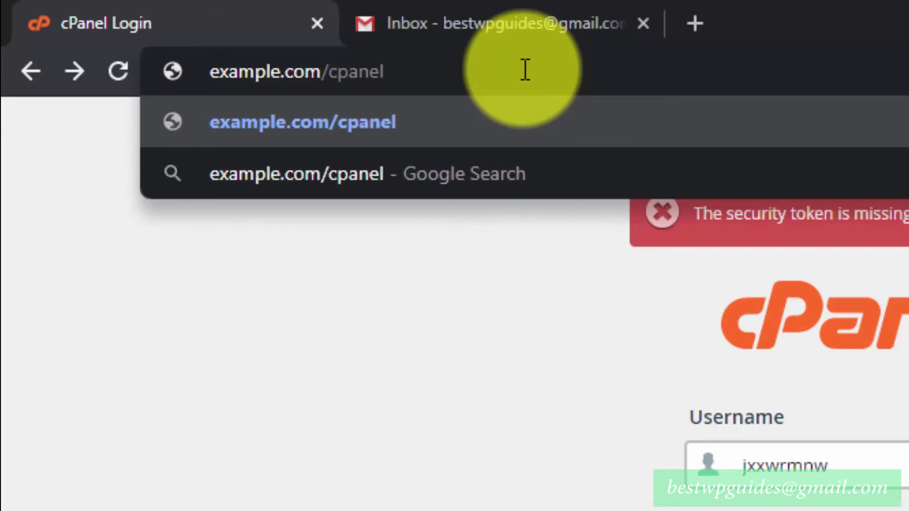
pyautogui.press('Return')
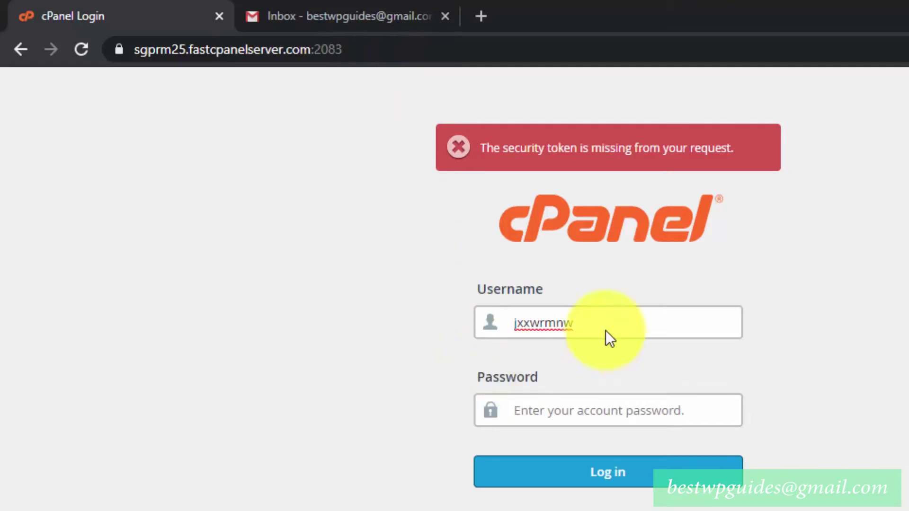
# Log in to cPanel with the password autofilled from Bitwarden
pyautogui.hotkey('ctrl', 'shift', 'y')
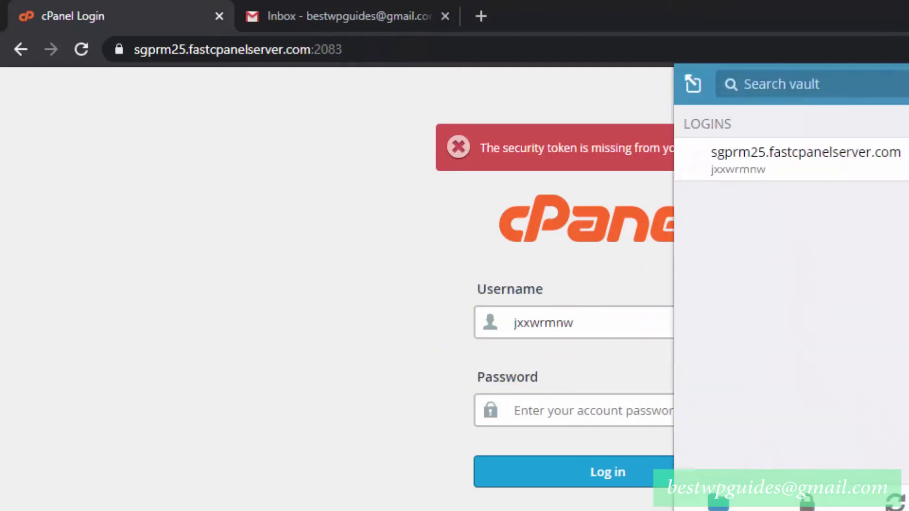
pyautogui.click(795, 162)
pyautogui.click(571, 469)
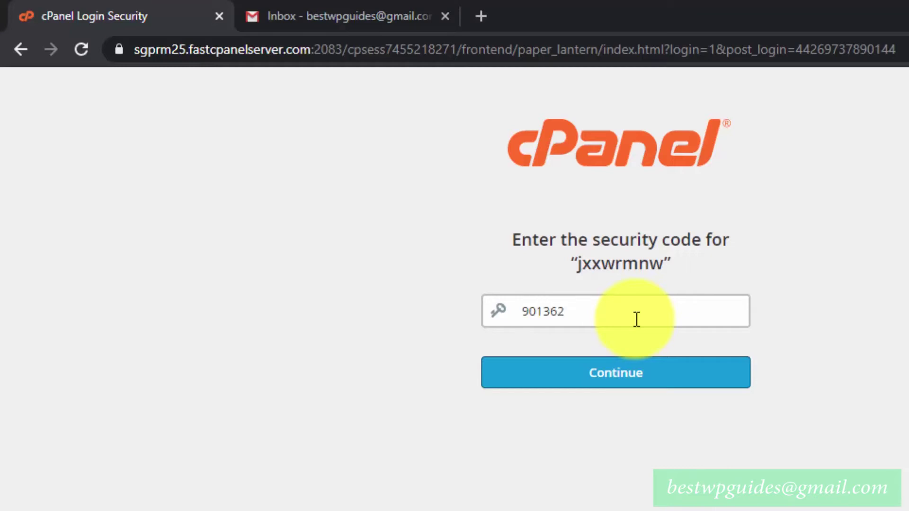
# Pass the security-code check, then open Change Style under Preferences on the dashboard
pyautogui.click(619, 371)
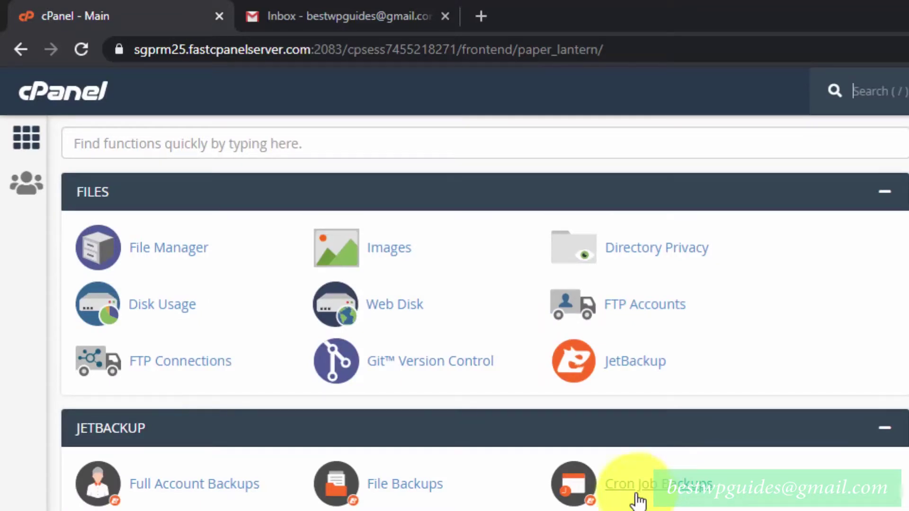
pyautogui.scroll(-1, 786, 465)
pyautogui.scroll(-15, 786, 464)
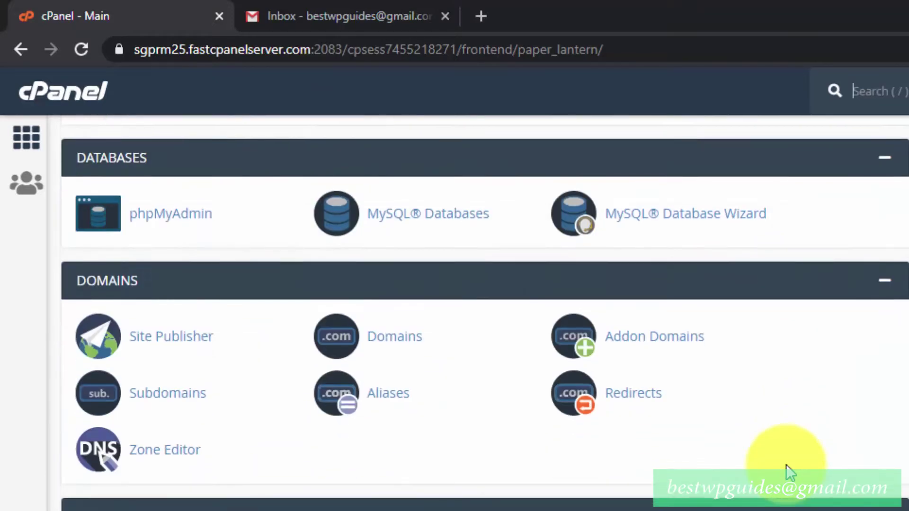
pyautogui.scroll(-4, 786, 465)
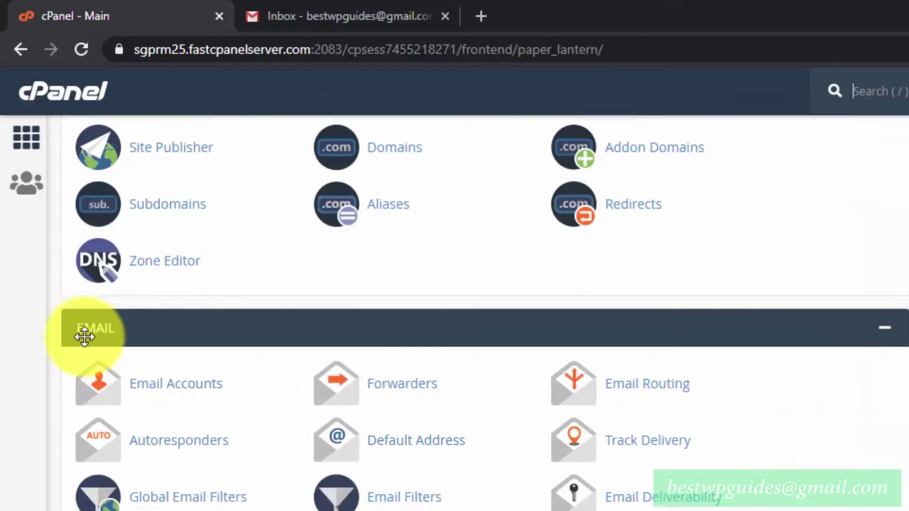
pyautogui.scroll(-2, 84, 337)
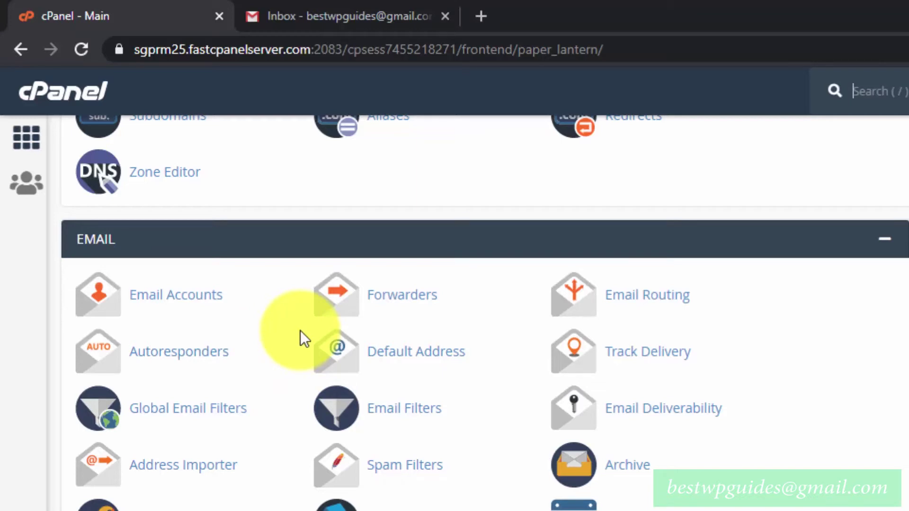
pyautogui.scroll(-4, 471, 426)
pyautogui.scroll(-18, 474, 429)
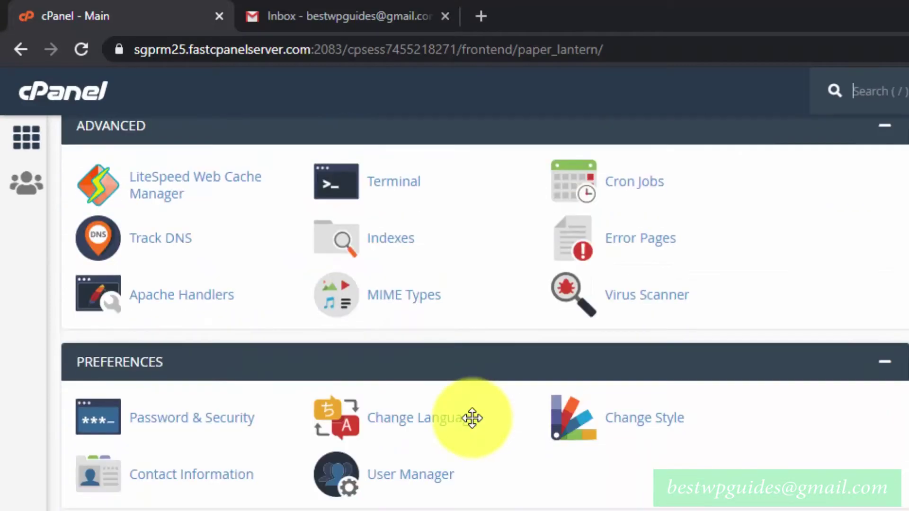
pyautogui.click(640, 431)
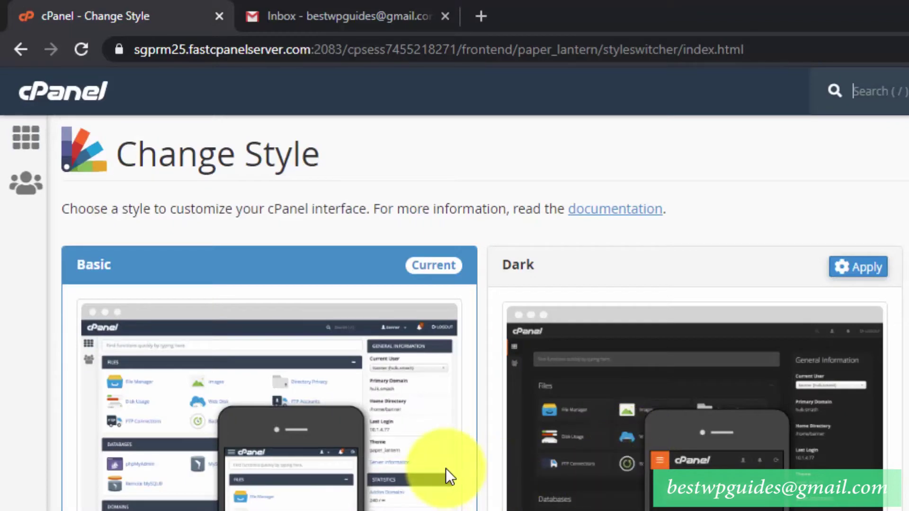
# Apply the Retro style, then go HOME and scroll down to the Email section
pyautogui.scroll(-9, 445, 468)
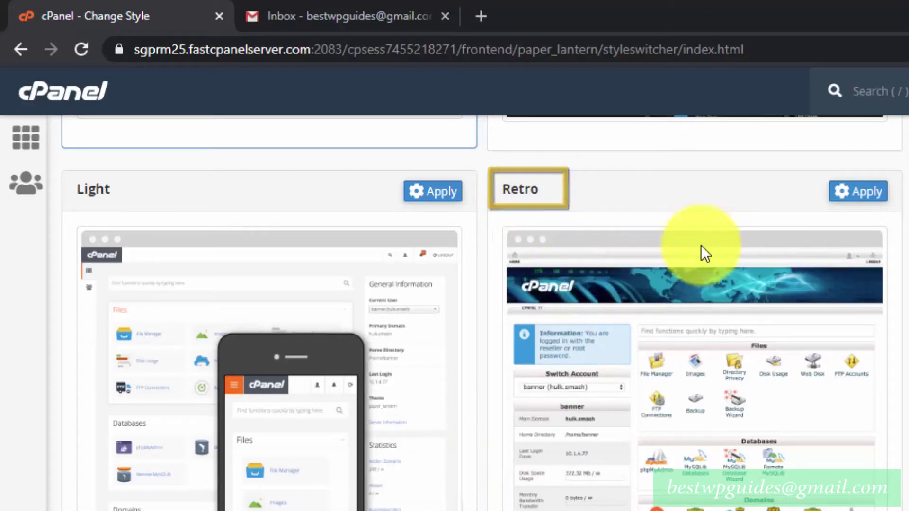
pyautogui.click(858, 191)
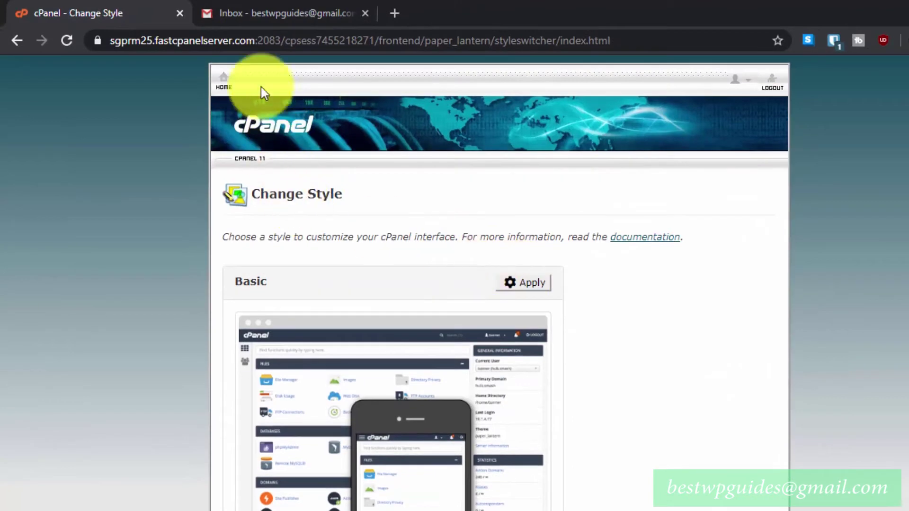
pyautogui.click(226, 80)
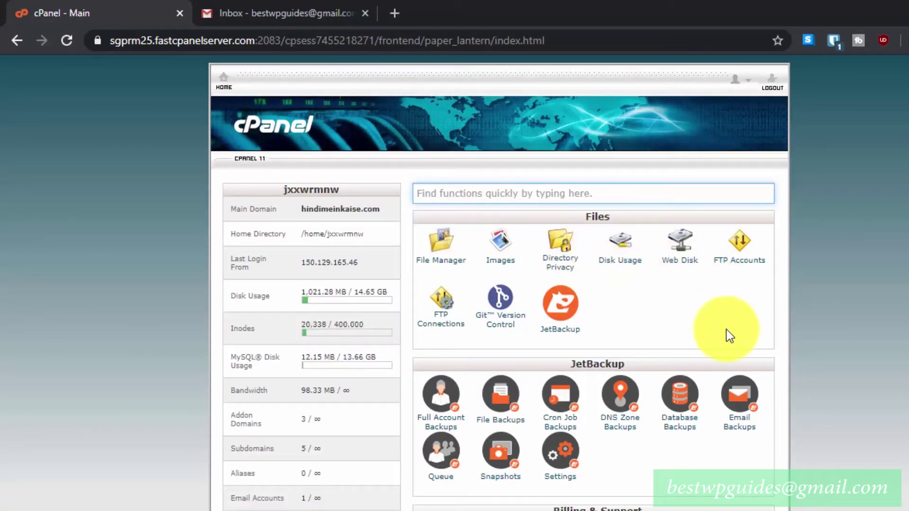
pyautogui.scroll(-3, 726, 330)
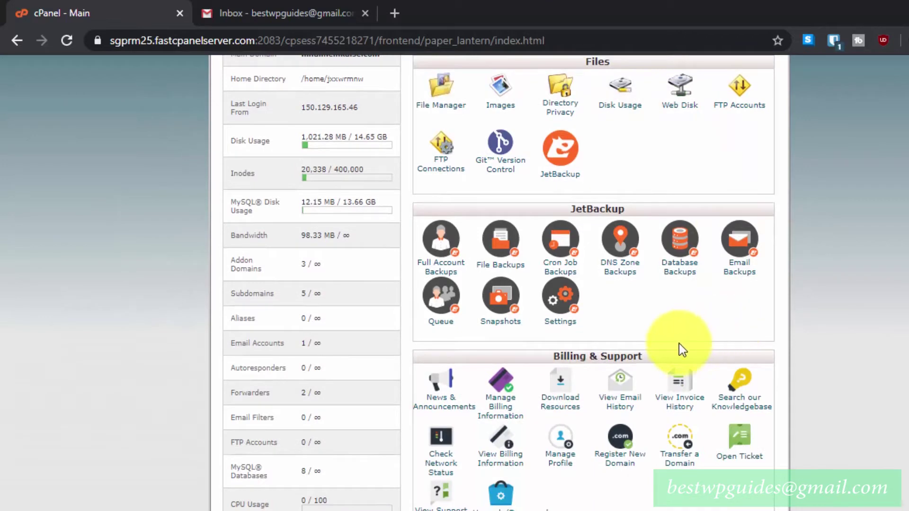
pyautogui.scroll(-6, 634, 265)
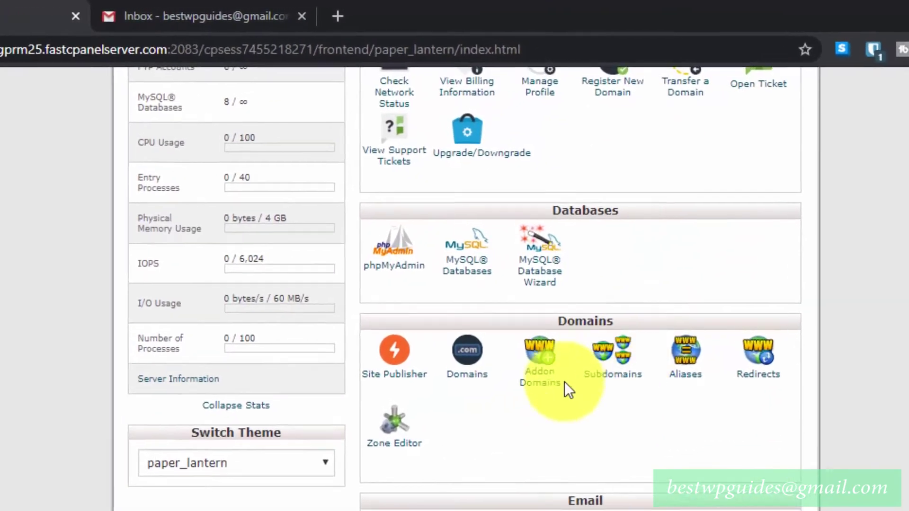
pyautogui.scroll(-3, 578, 369)
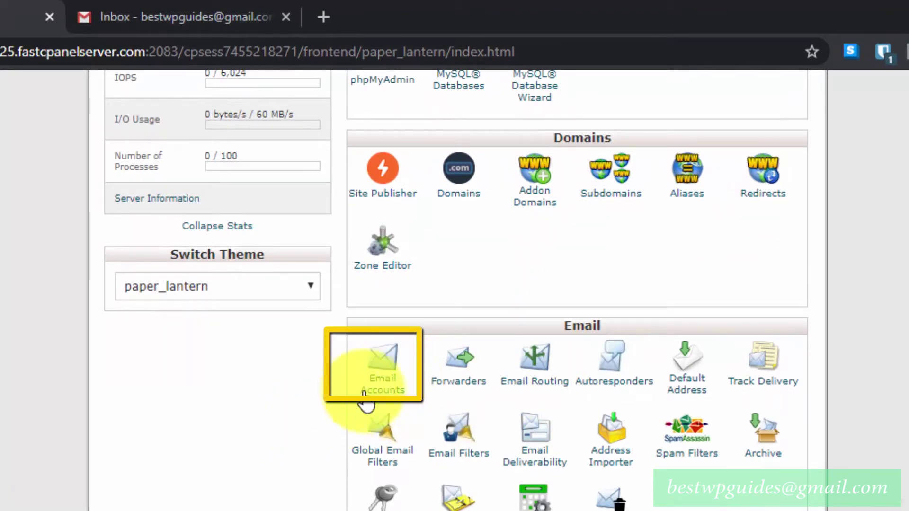
# In Email Accounts, start a new account on domain mybbsecurity.net with username 'contact'
pyautogui.click(391, 393)
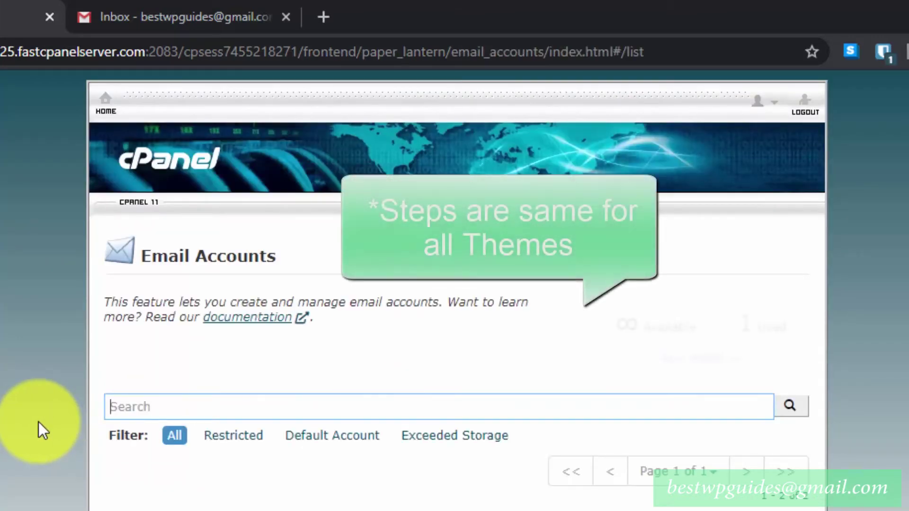
pyautogui.scroll(-2, 38, 422)
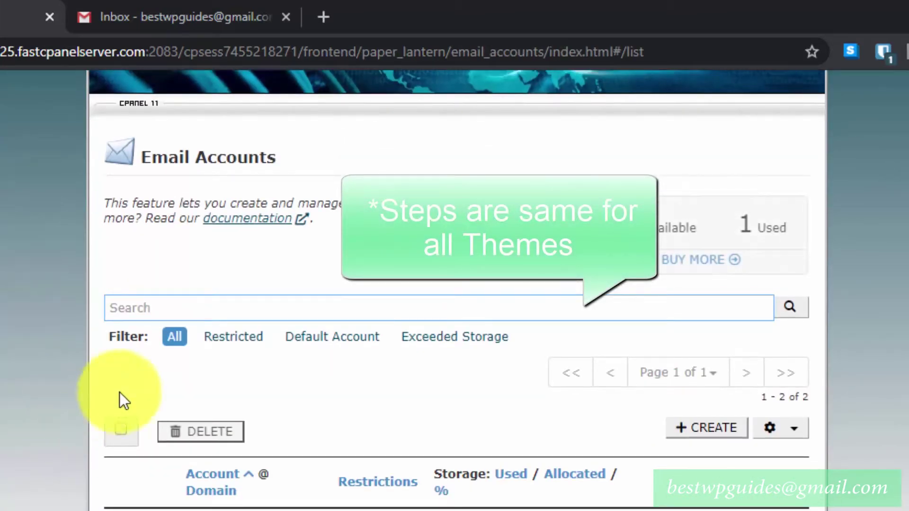
pyautogui.click(679, 429)
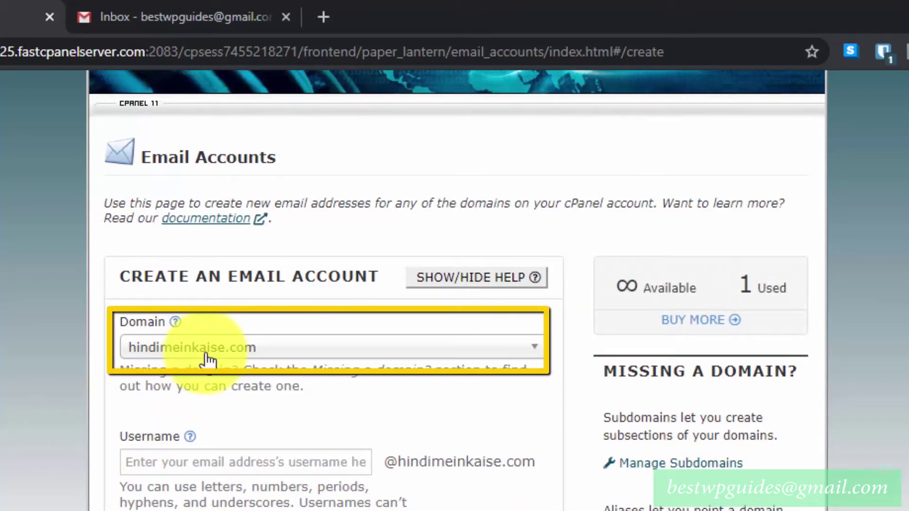
pyautogui.click(207, 358)
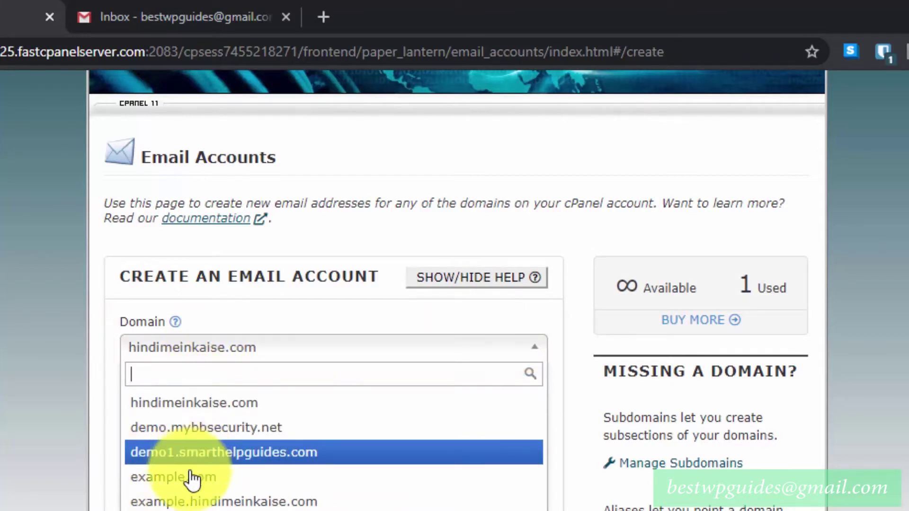
pyautogui.click(190, 510)
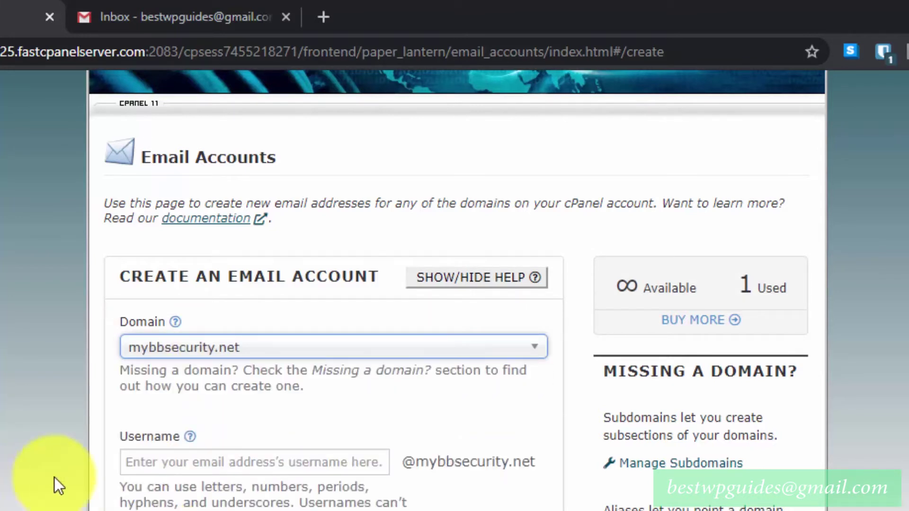
pyautogui.click(192, 451)
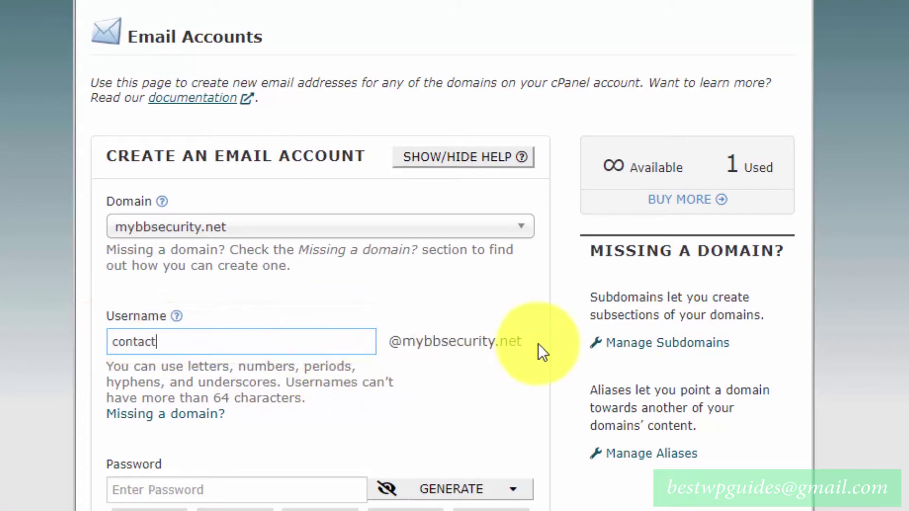
pyautogui.scroll(-2, 378, 422)
# Generate a strong random password for the new mailbox
pyautogui.click(259, 400)
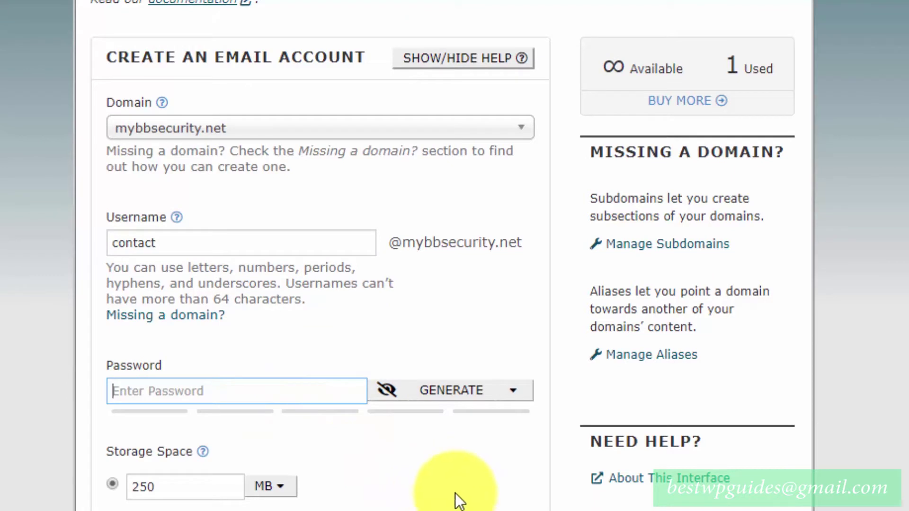
pyautogui.click(508, 391)
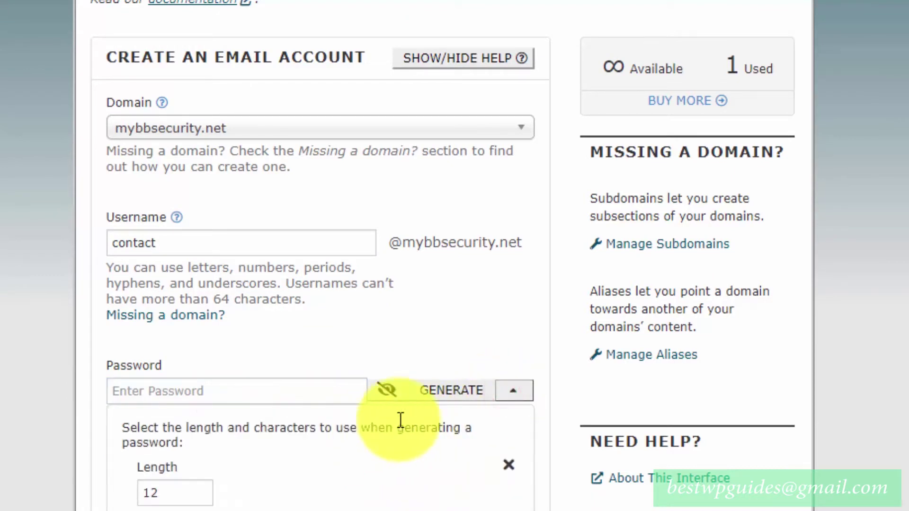
pyautogui.click(452, 399)
# Copy the generated password into Notepad, then return to the form's Storage Space section
pyautogui.doubleClick(242, 391)
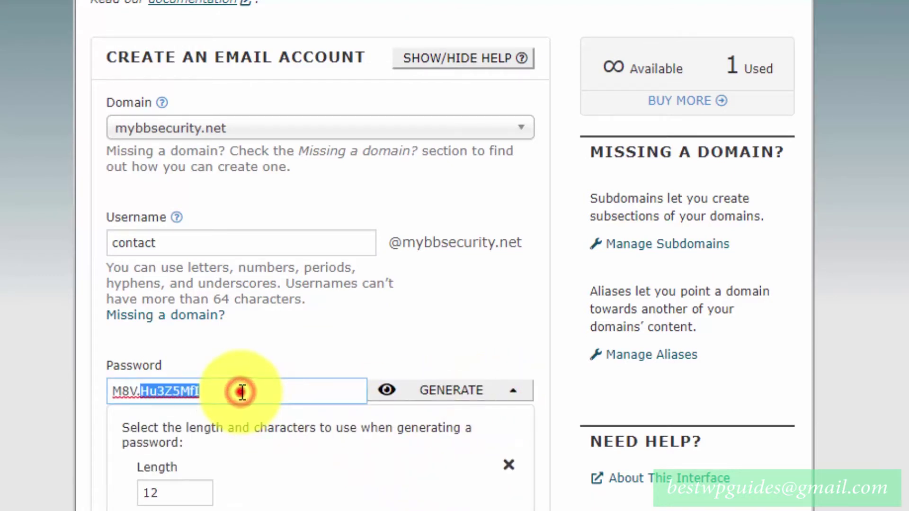
pyautogui.tripleClick(242, 391)
pyautogui.rightClick(148, 391)
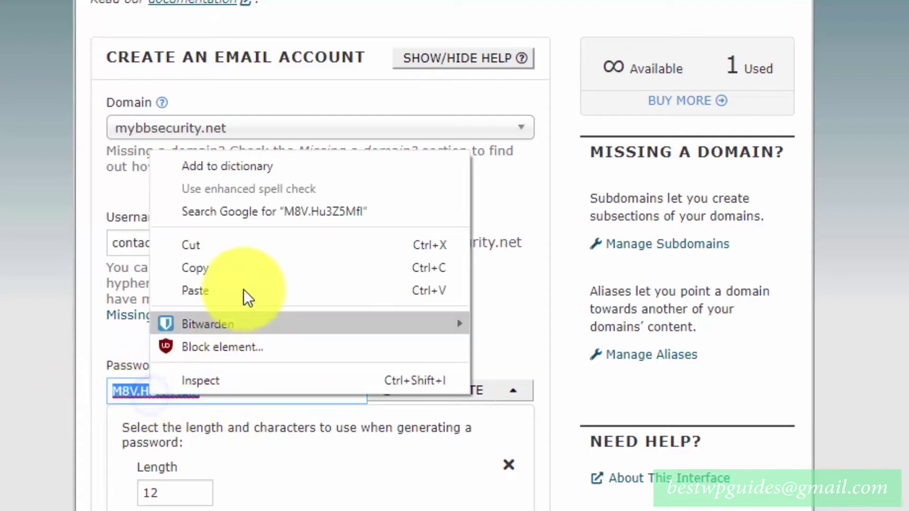
pyautogui.click(219, 262)
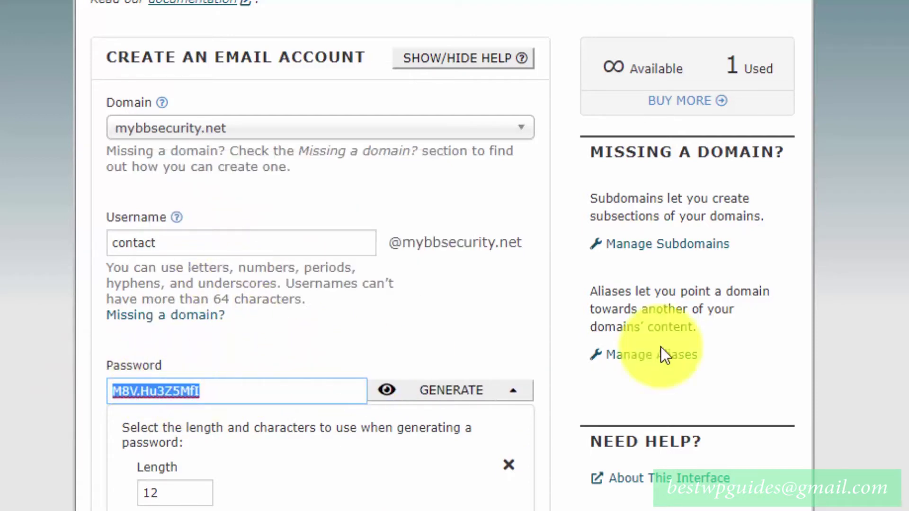
pyautogui.hotkey('alt', 'Tab')
pyautogui.click(567, 314)
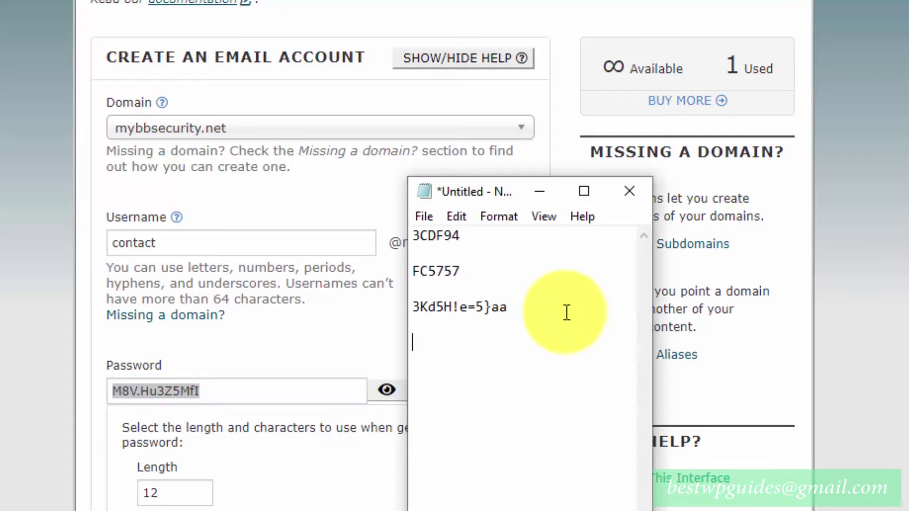
pyautogui.click(294, 280)
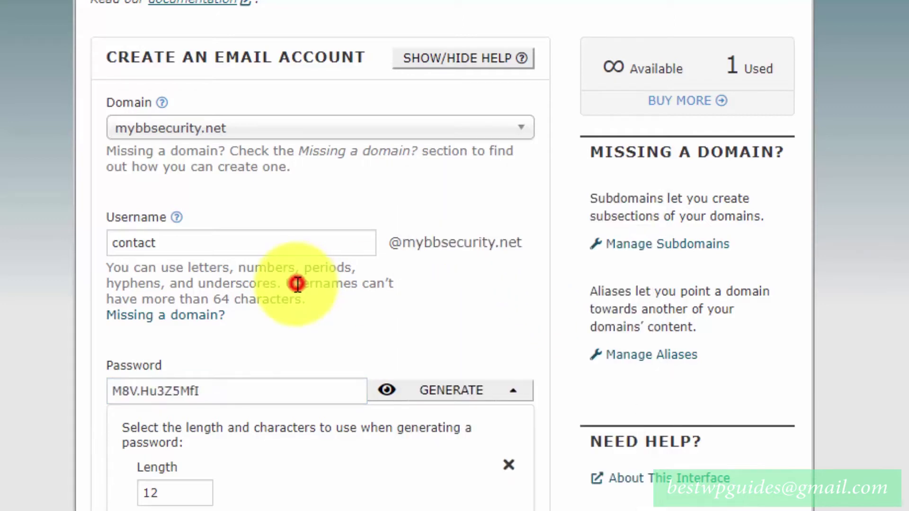
pyautogui.scroll(-5, 528, 331)
pyautogui.scroll(-5, 455, 492)
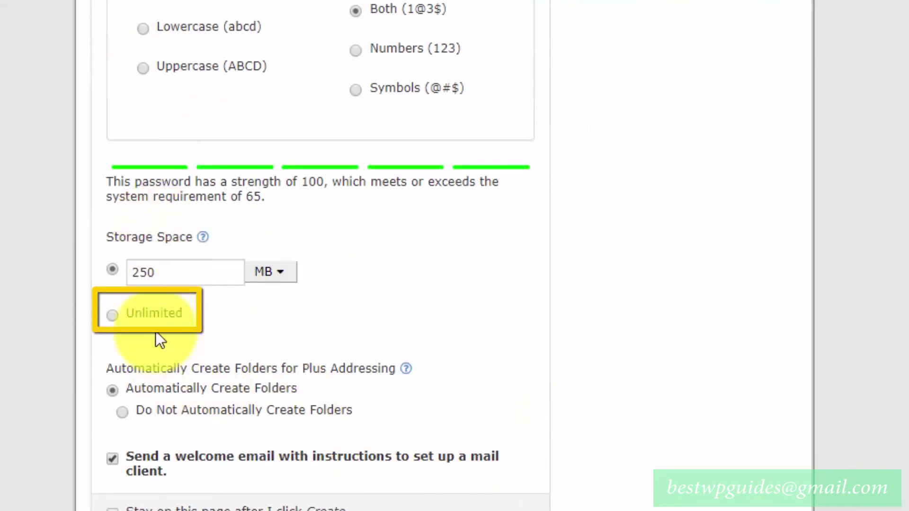
pyautogui.click(114, 317)
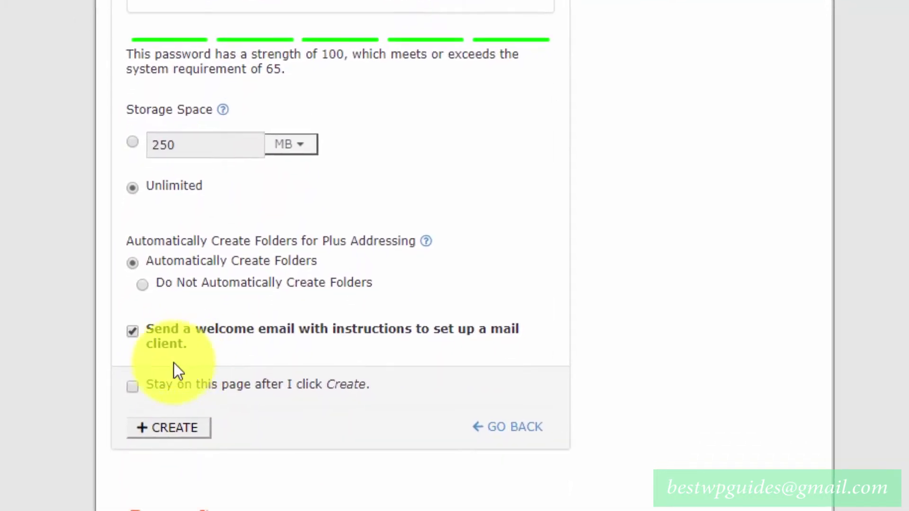
pyautogui.scroll(-3, 172, 400)
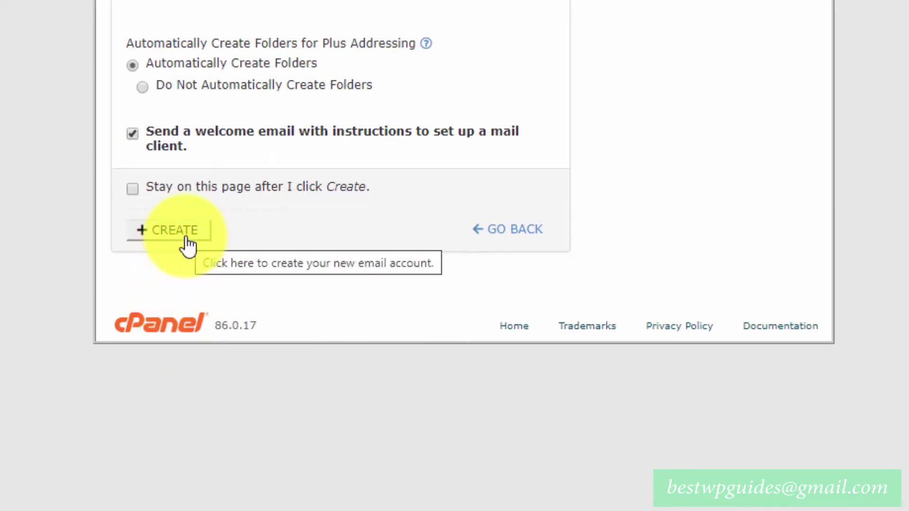
pyautogui.click(139, 190)
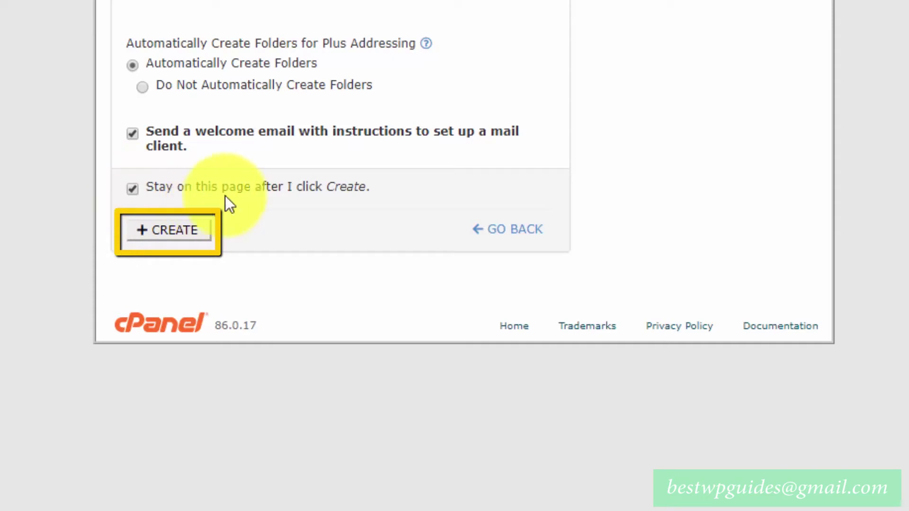
pyautogui.click(169, 232)
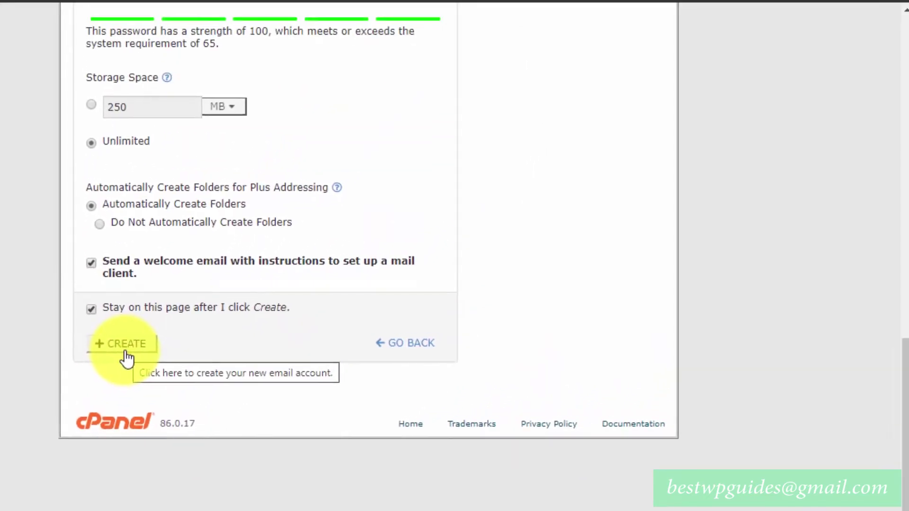
pyautogui.click(125, 344)
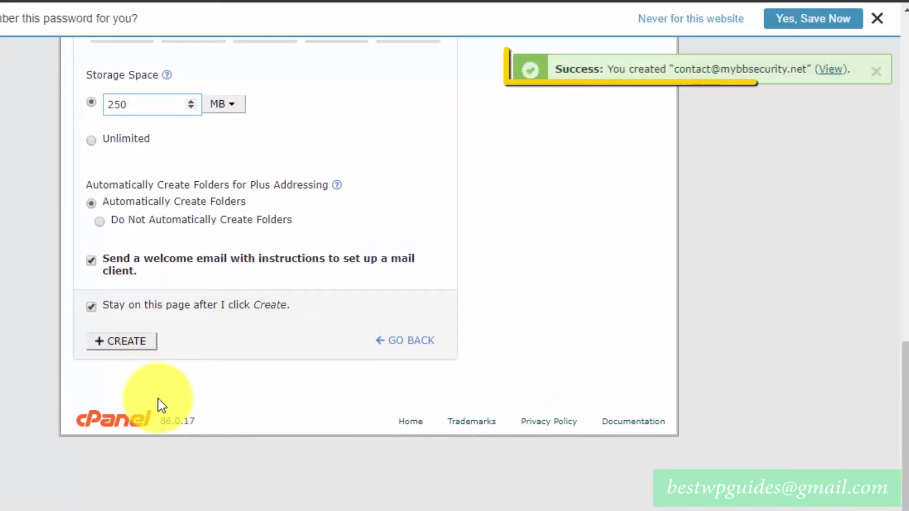
pyautogui.scroll(5, 158, 406)
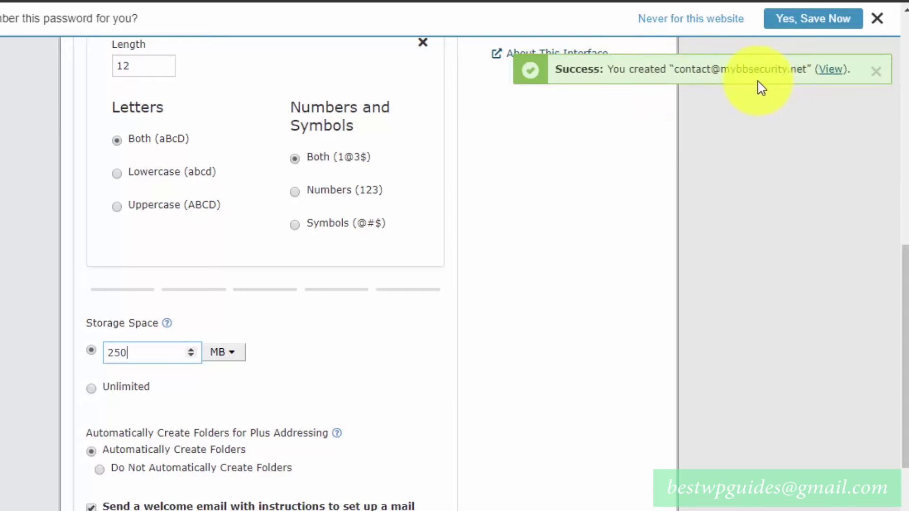
pyautogui.scroll(10, 698, 189)
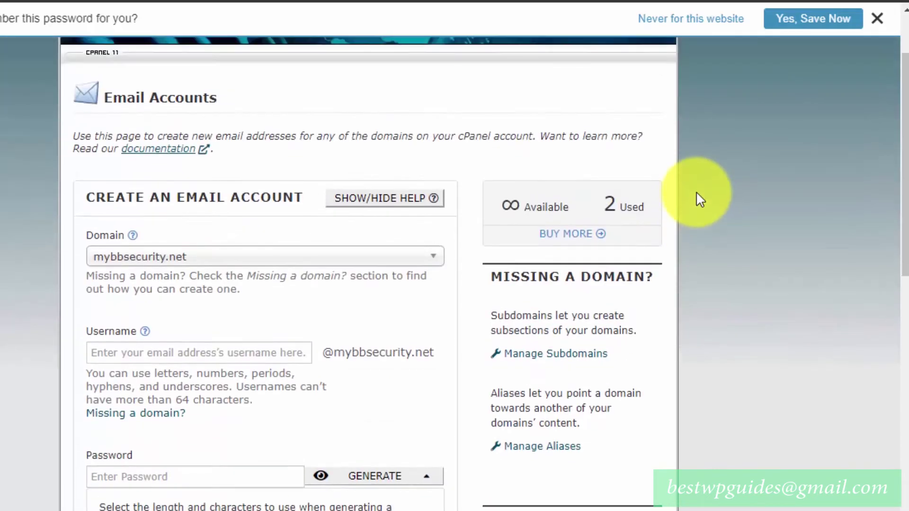
pyautogui.scroll(2, 251, 260)
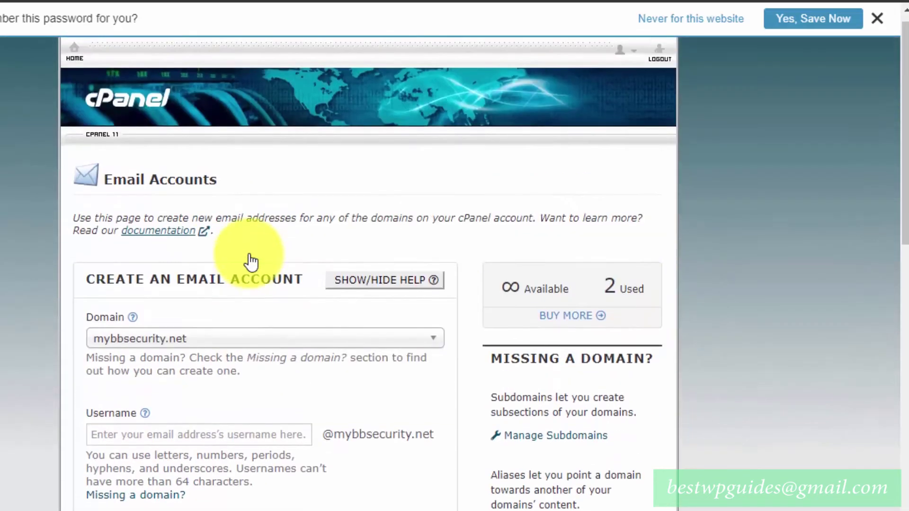
pyautogui.scroll(1, 101, 203)
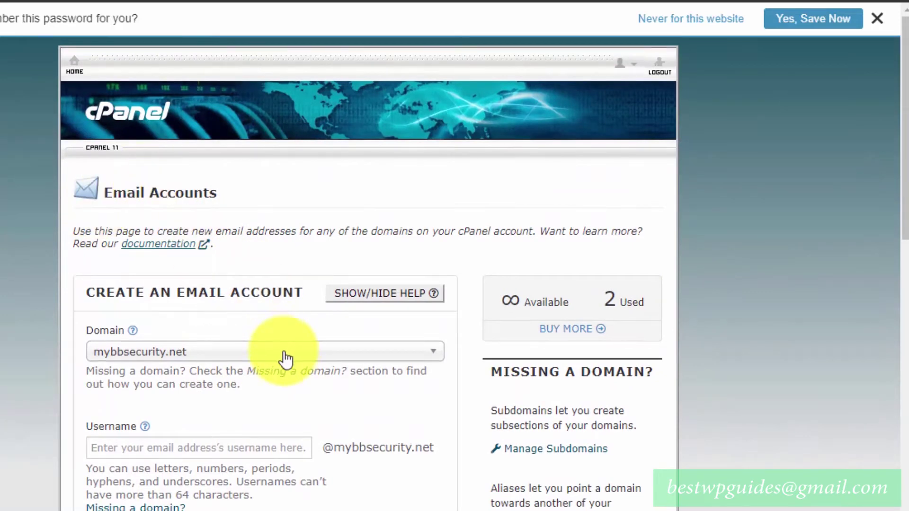
pyautogui.scroll(-6, 284, 374)
pyautogui.scroll(-6, 284, 376)
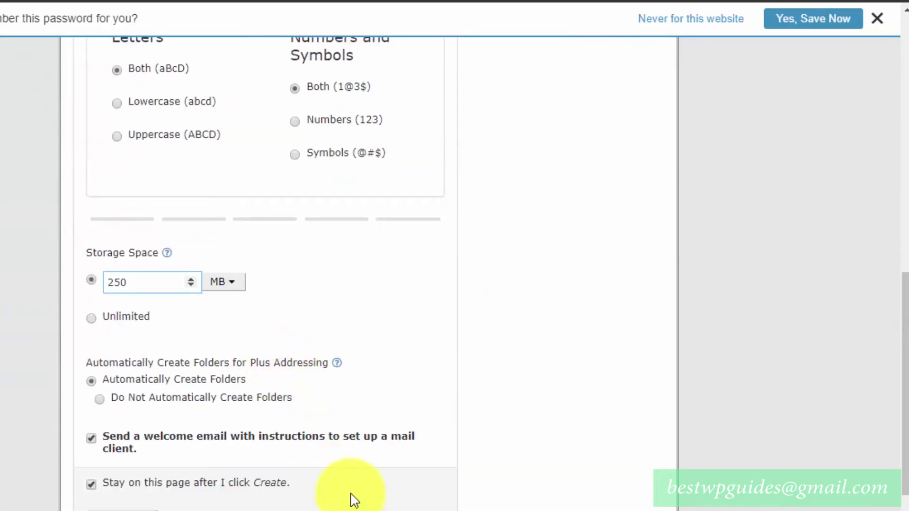
pyautogui.scroll(-3, 370, 507)
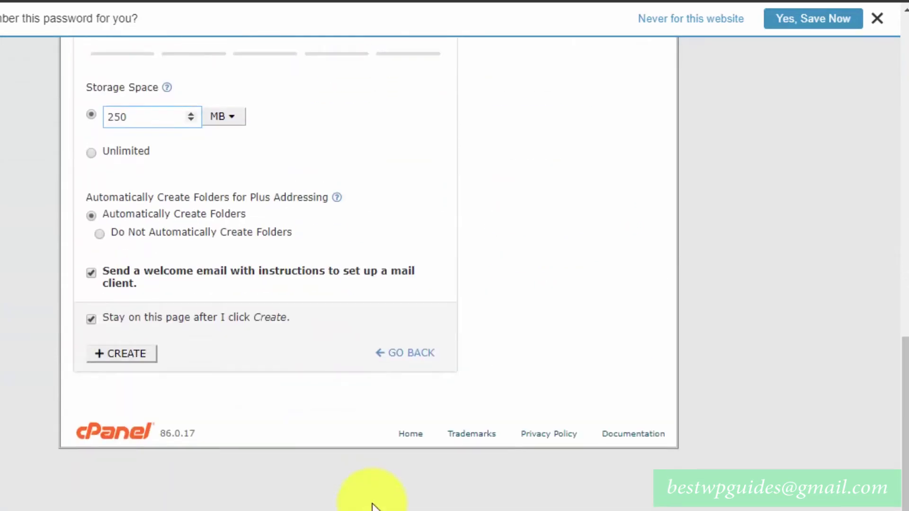
# Back in the Email Accounts list, check the new contact@ row and open its webmail
pyautogui.click(416, 363)
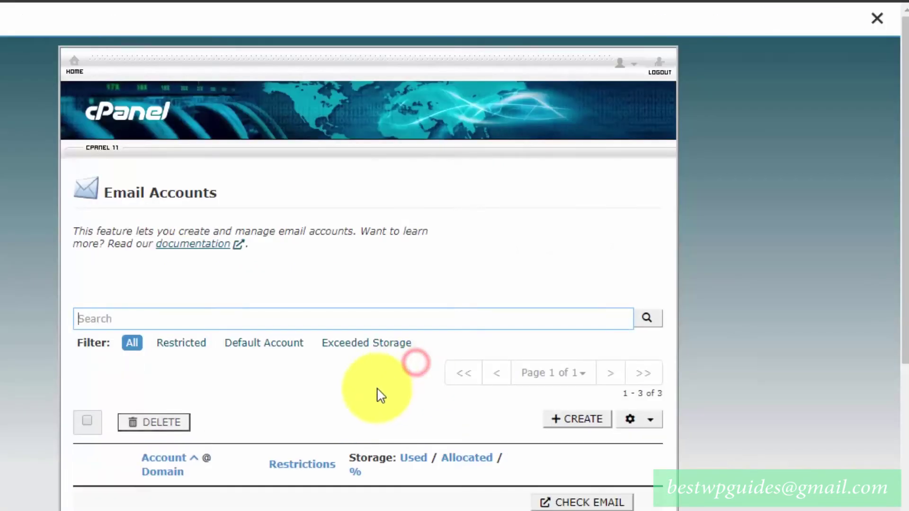
pyautogui.scroll(-3, 374, 407)
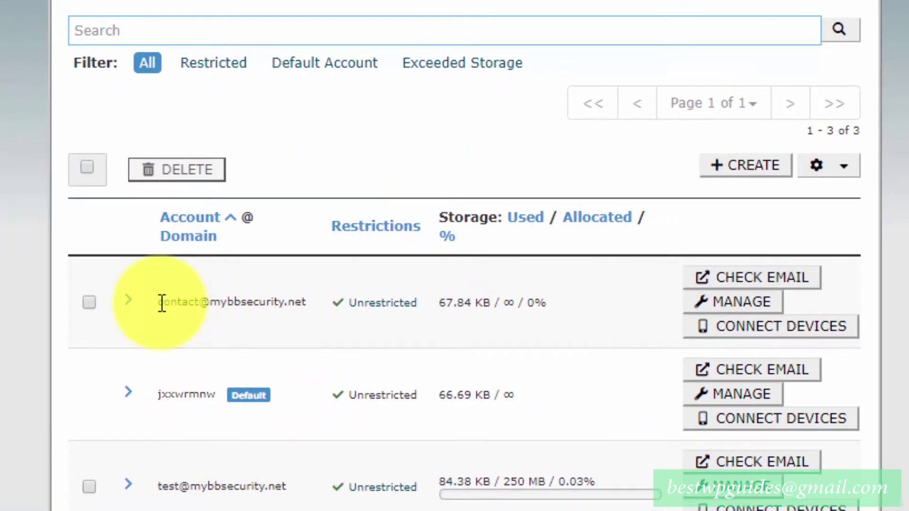
pyautogui.moveTo(160, 302); pyautogui.dragTo(234, 303)
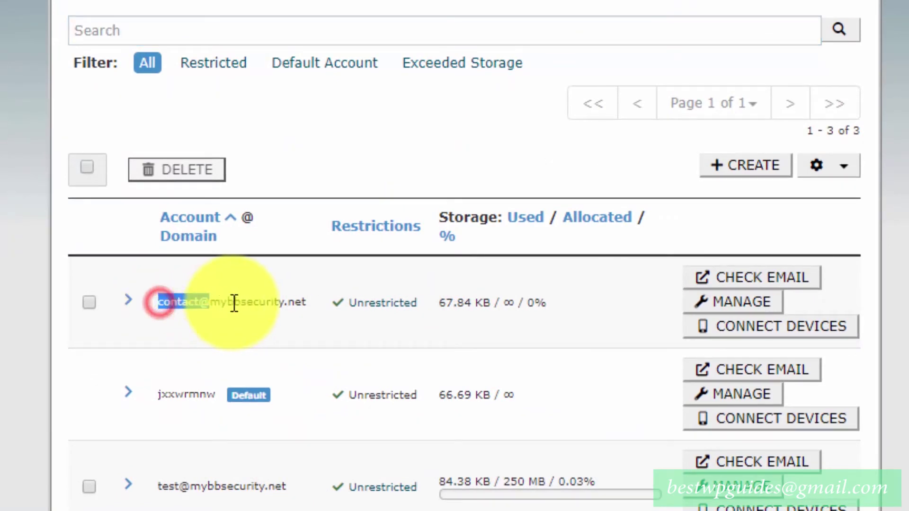
pyautogui.click(310, 336)
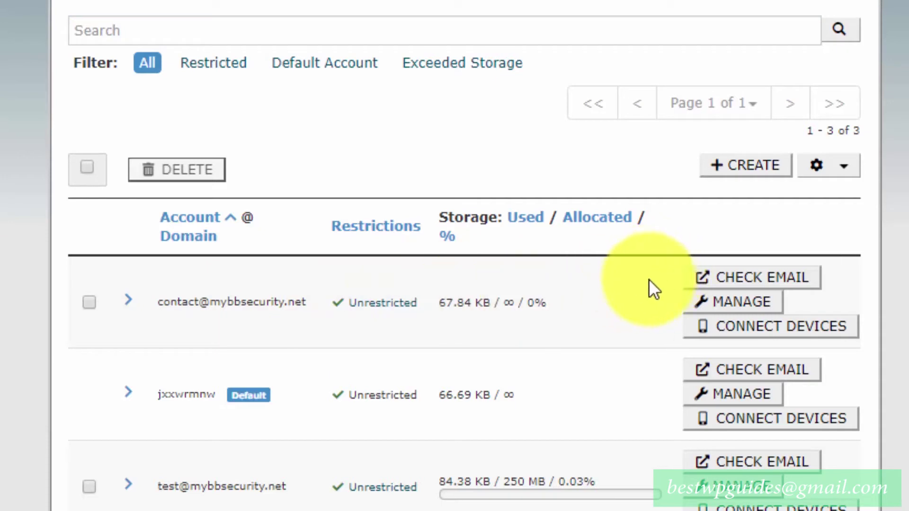
pyautogui.click(800, 280)
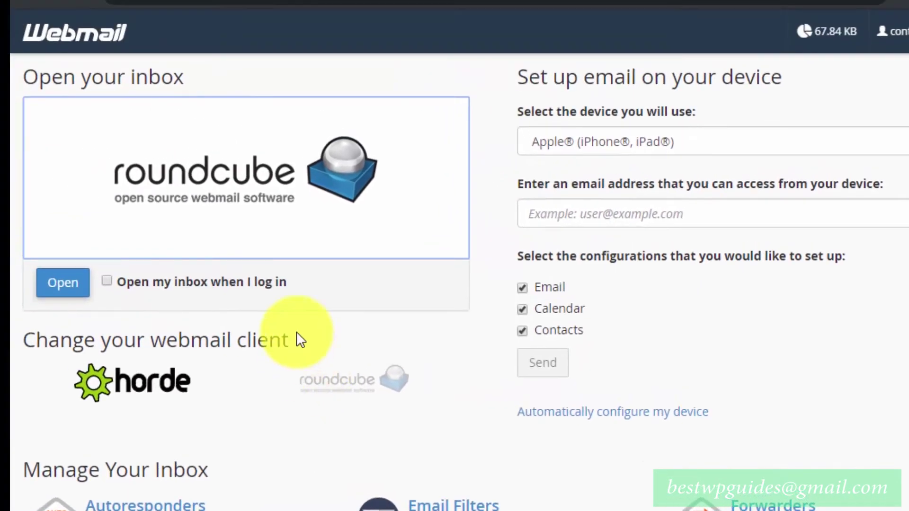
# Open Roundcube and read the configuration email: IMAP 993, POP3 995, SMTP 465 over SSL
pyautogui.click(55, 284)
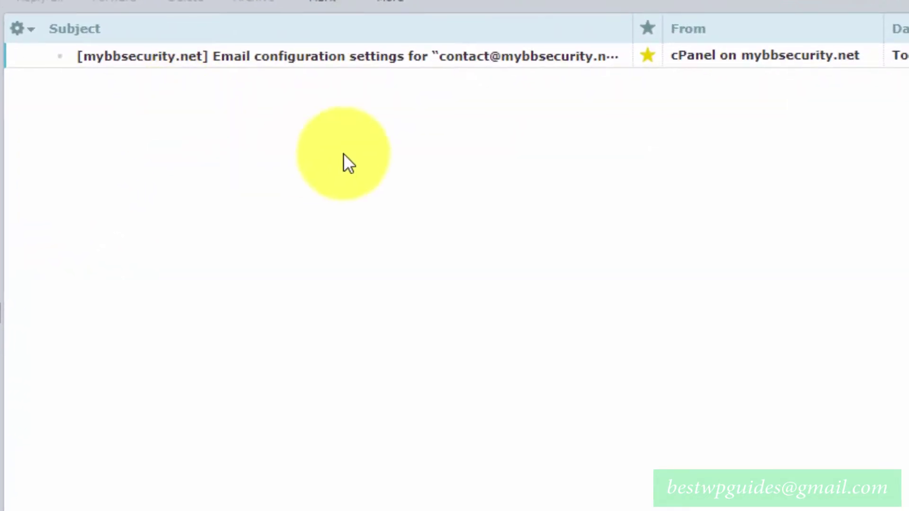
pyautogui.click(364, 69)
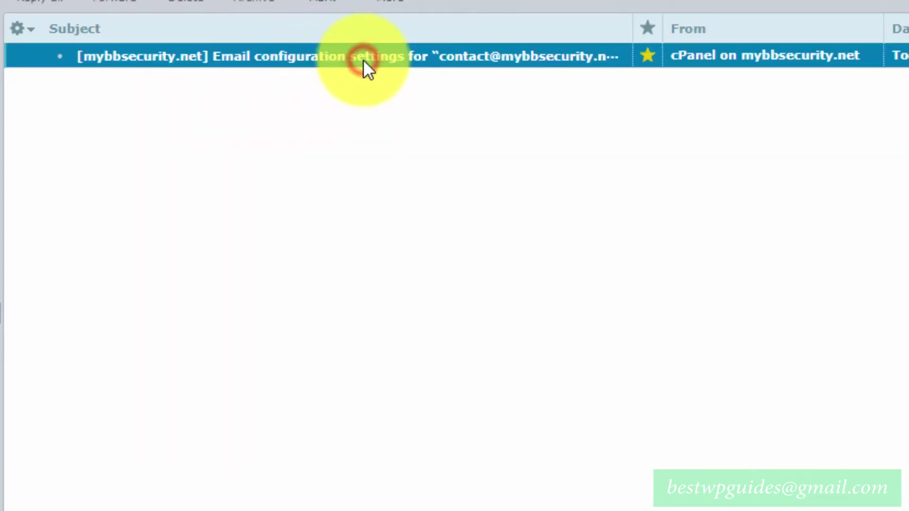
pyautogui.click(356, 146)
pyautogui.click(456, 52)
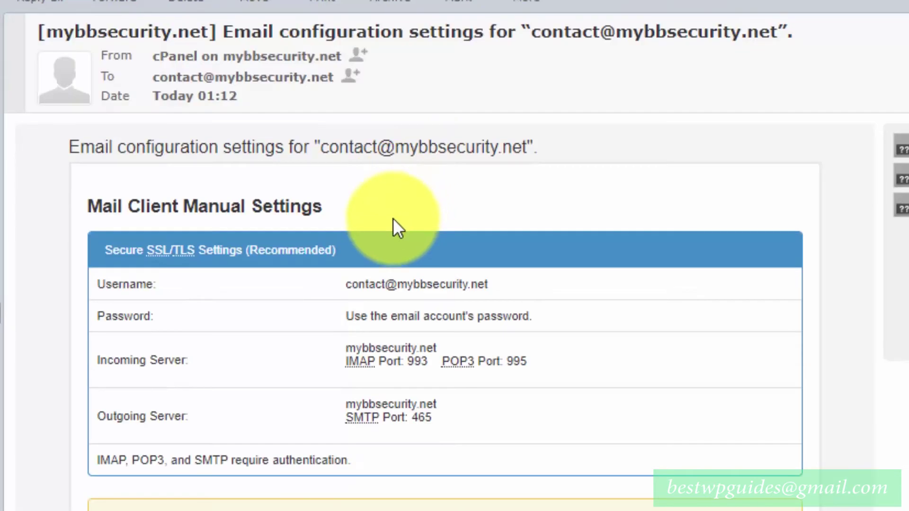
pyautogui.click(620, 382)
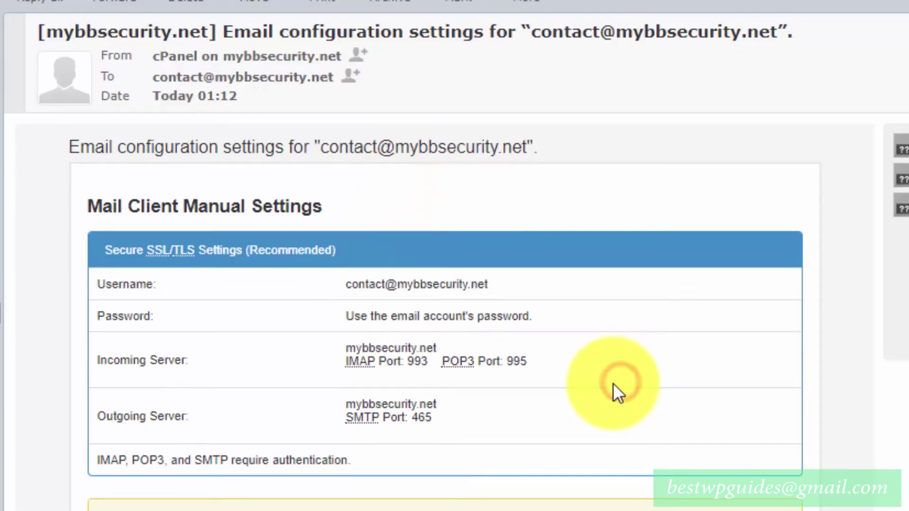
pyautogui.scroll(-2, 611, 386)
pyautogui.scroll(2, 612, 385)
pyautogui.moveTo(114, 205); pyautogui.dragTo(404, 214)
pyautogui.click(404, 214)
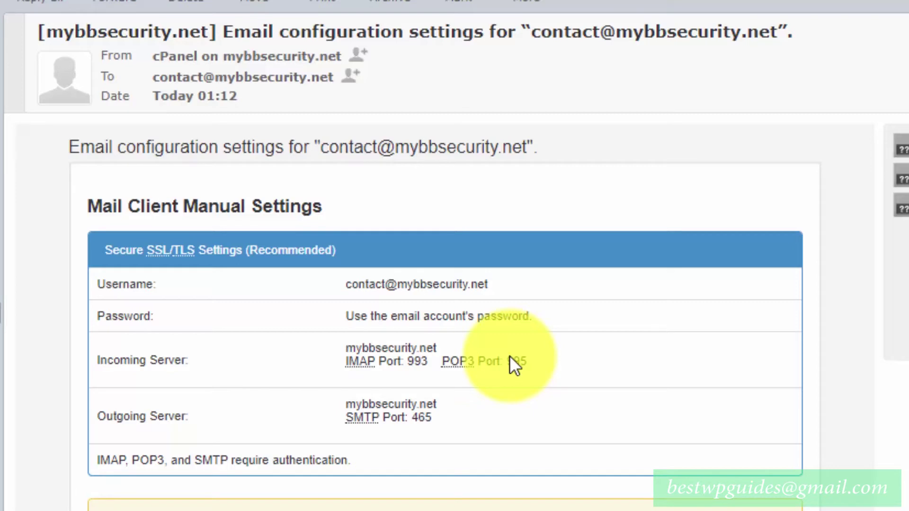
pyautogui.scroll(-2, 545, 367)
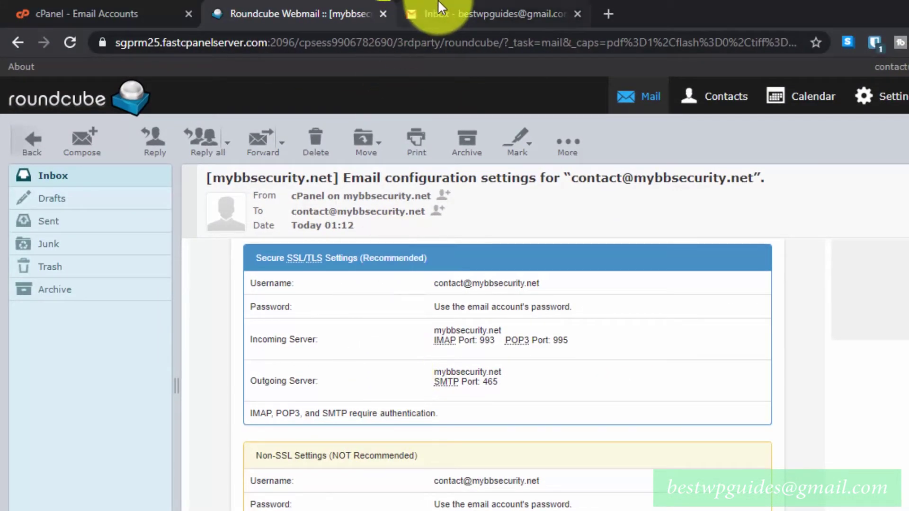
# Open Gmail's full settings at Accounts and Import, down to 'Check email from other accounts'
pyautogui.click(426, 15)
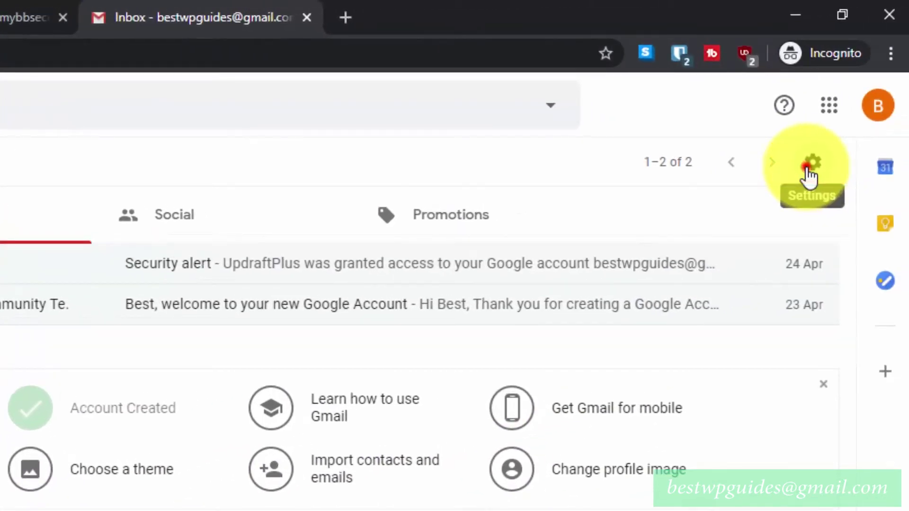
pyautogui.click(810, 164)
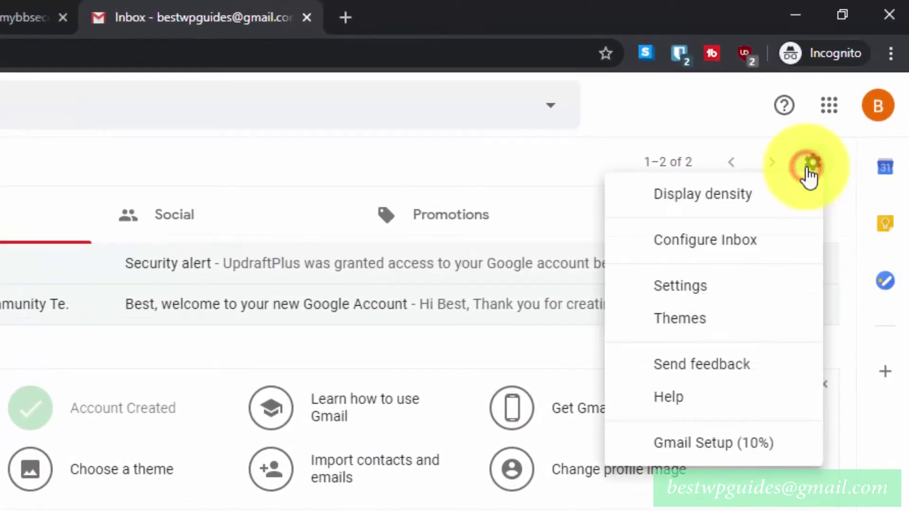
pyautogui.click(699, 289)
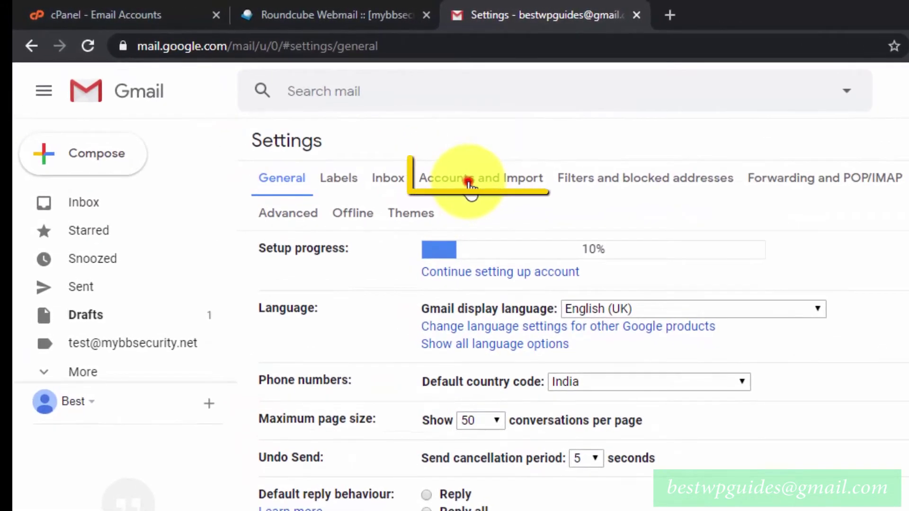
pyautogui.click(468, 180)
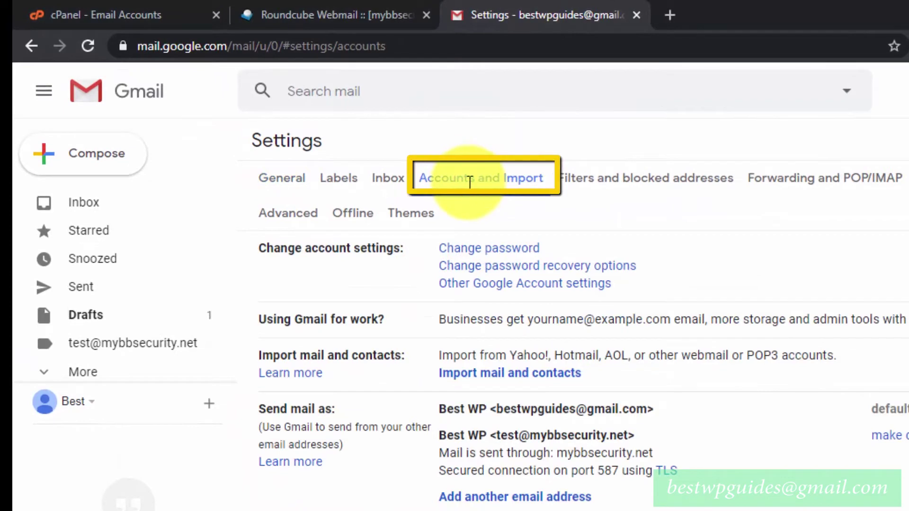
pyautogui.scroll(-2, 403, 299)
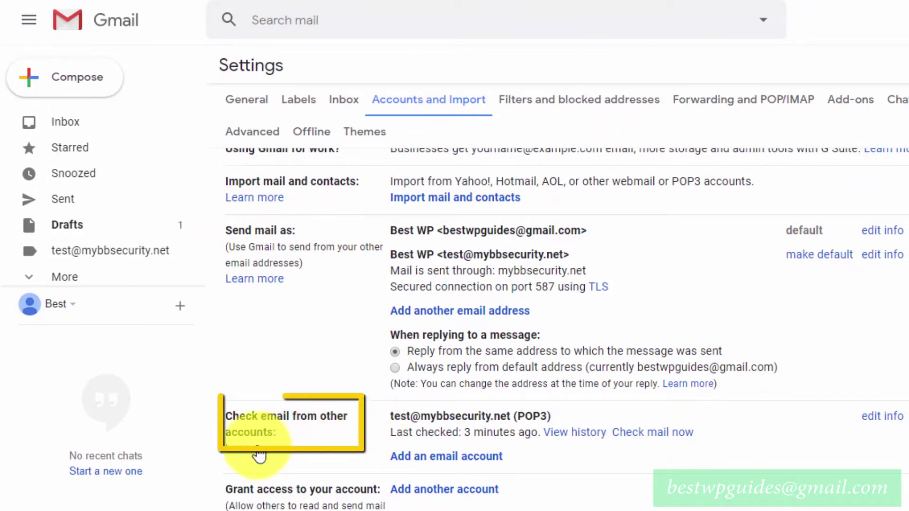
pyautogui.scroll(-2, 269, 430)
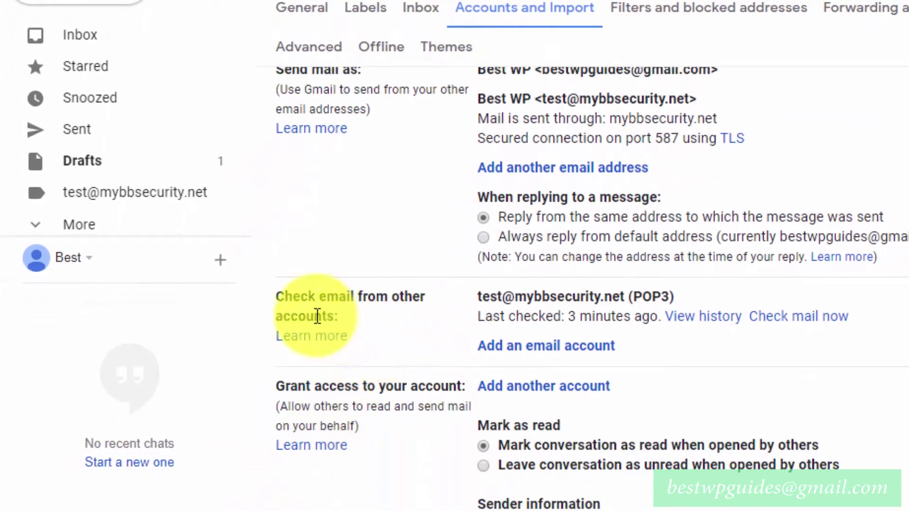
pyautogui.click(361, 318)
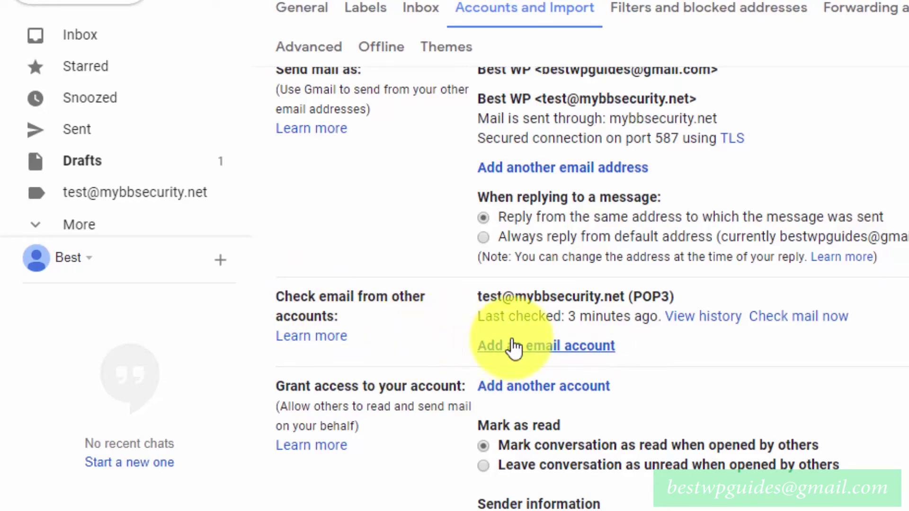
pyautogui.click(514, 348)
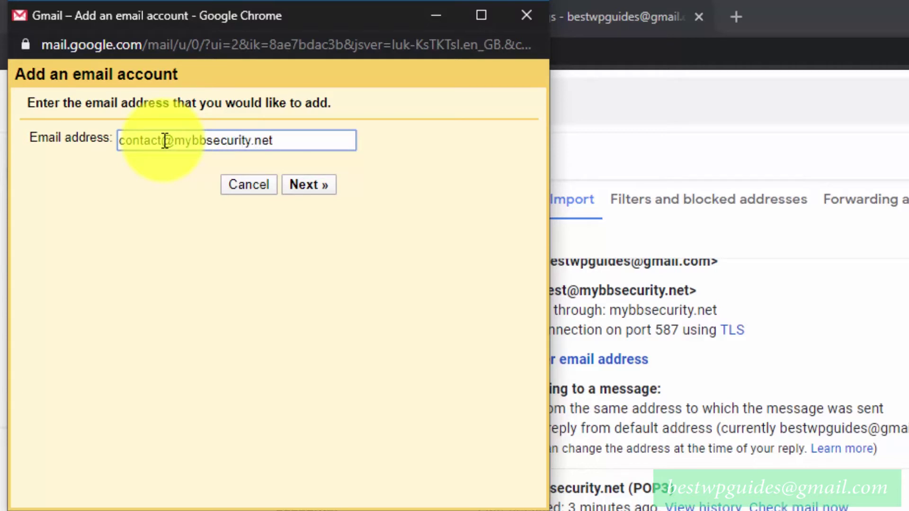
pyautogui.click(320, 181)
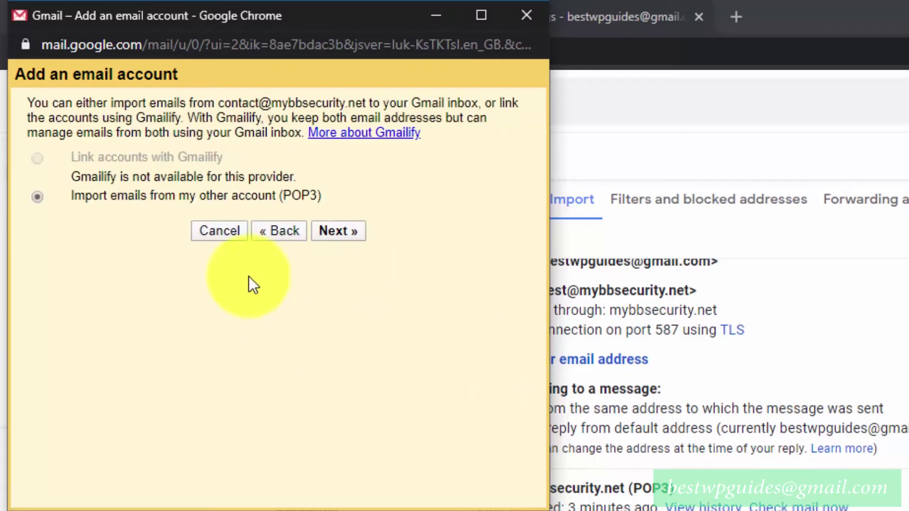
pyautogui.click(326, 228)
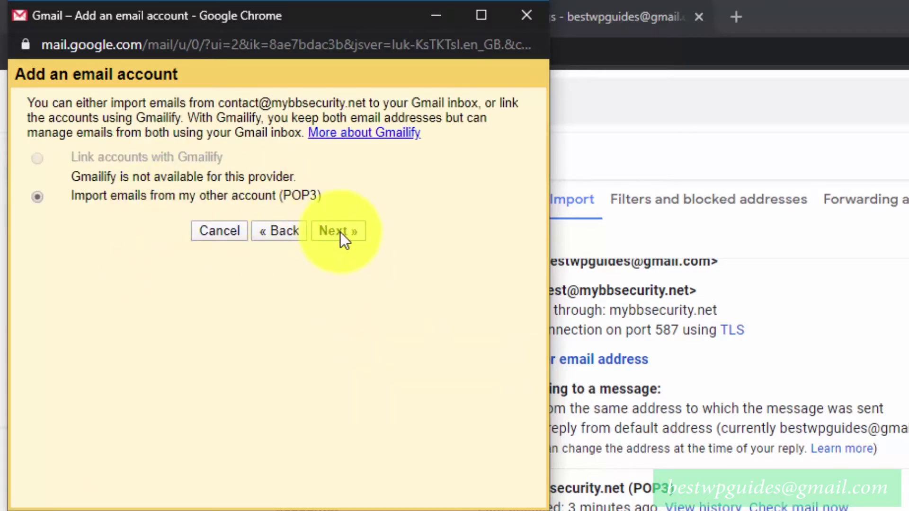
pyautogui.click(340, 232)
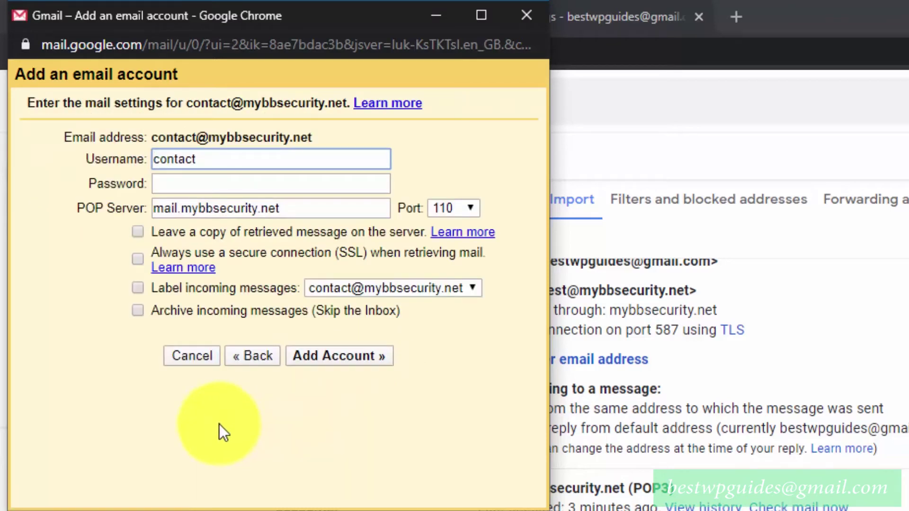
# Copy the value from the Roundcube configuration email and paste it into Gmail's POP Password field
pyautogui.click(223, 152)
pyautogui.click(320, 142)
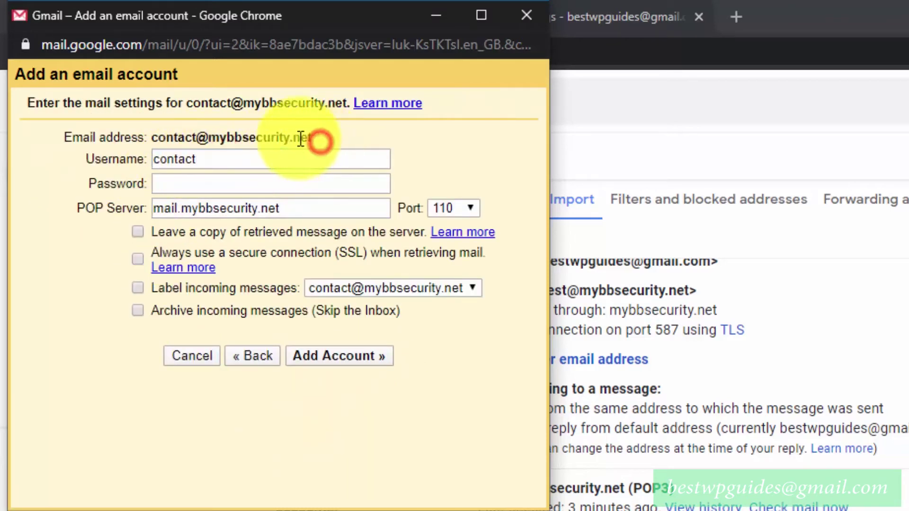
pyautogui.moveTo(301, 140); pyautogui.dragTo(147, 138)
pyautogui.click(148, 135)
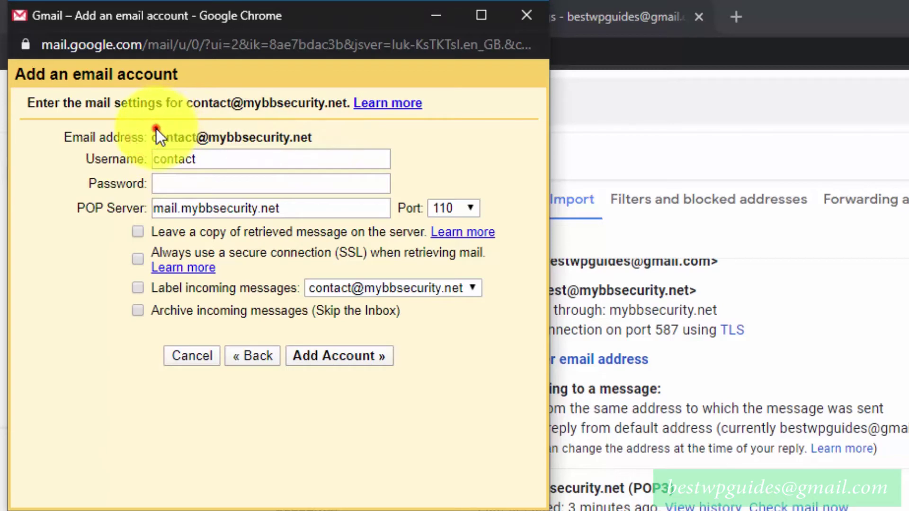
pyautogui.click(643, 13)
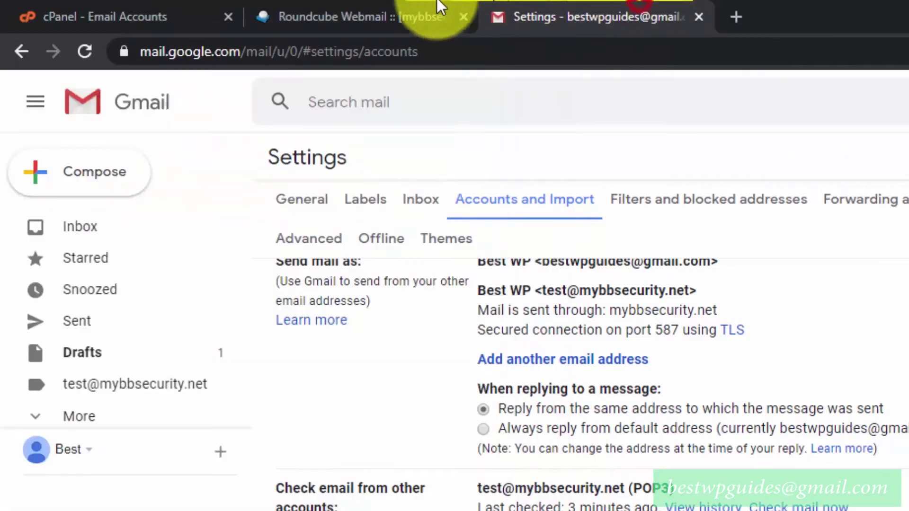
pyautogui.click(436, 10)
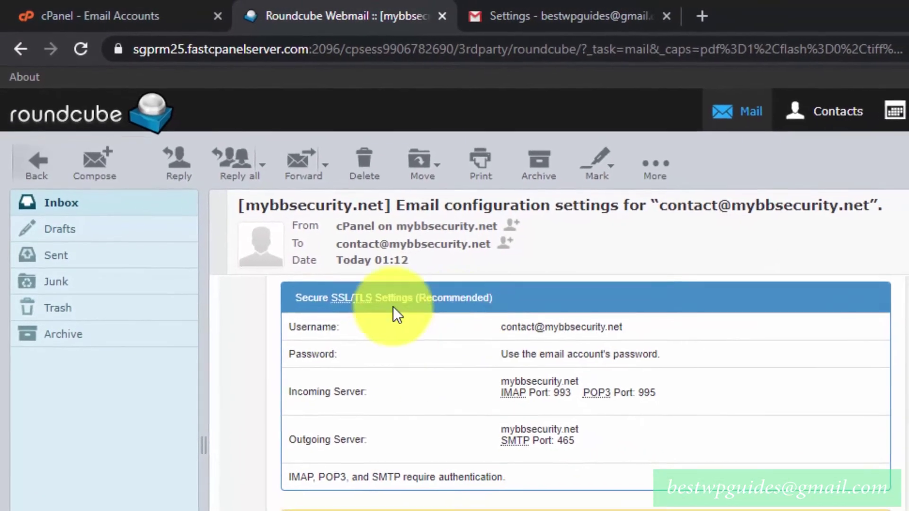
pyautogui.moveTo(619, 324); pyautogui.dragTo(495, 325)
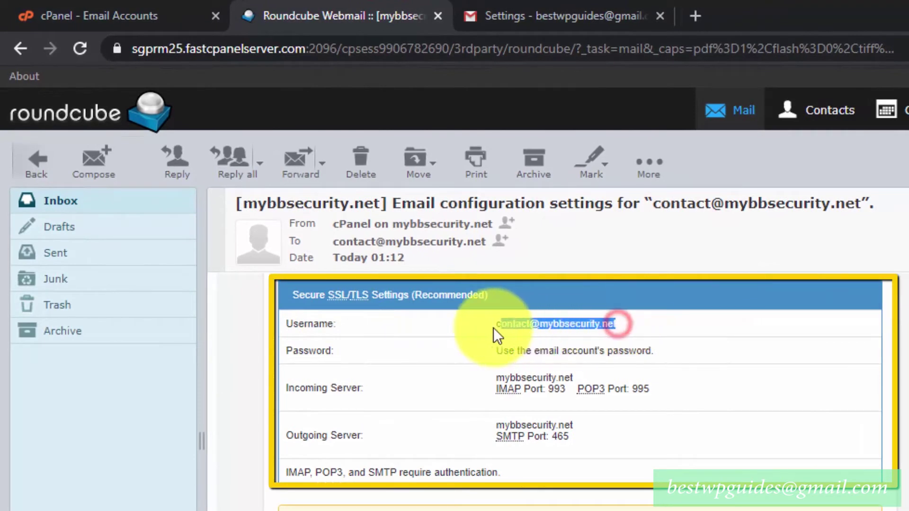
pyautogui.rightClick(518, 324)
pyautogui.click(559, 337)
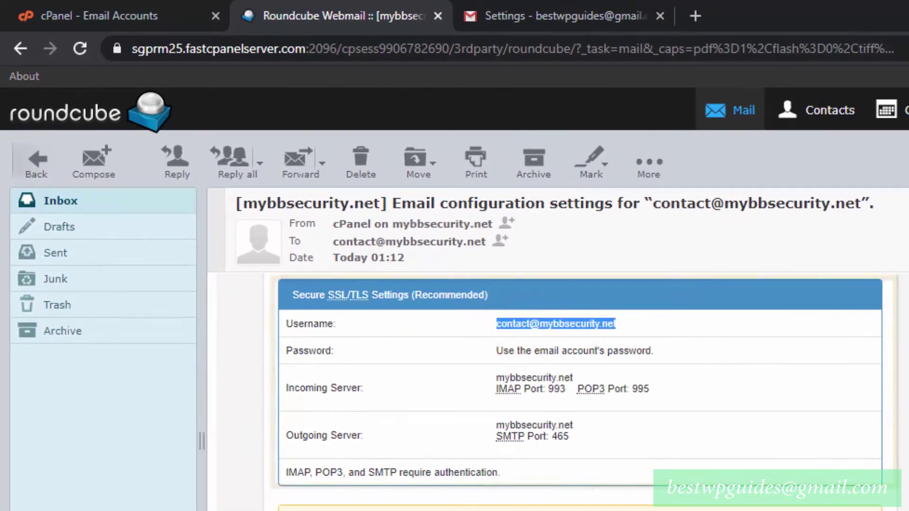
pyautogui.hotkey('alt', 'Tab')
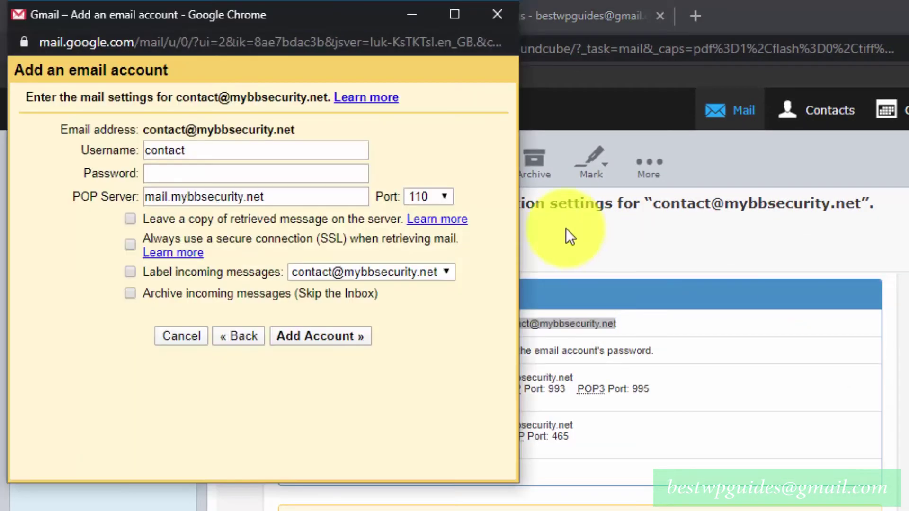
pyautogui.rightClick(223, 175)
pyautogui.click(227, 349)
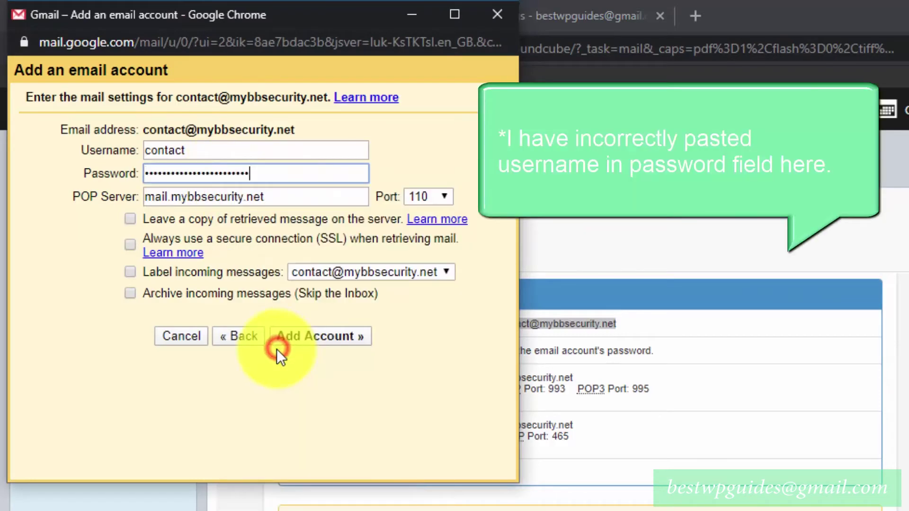
# Replace the POP server with mybbsecurity.net, copied from the configuration email
pyautogui.moveTo(164, 197); pyautogui.dragTo(259, 247)
pyautogui.click(699, 399)
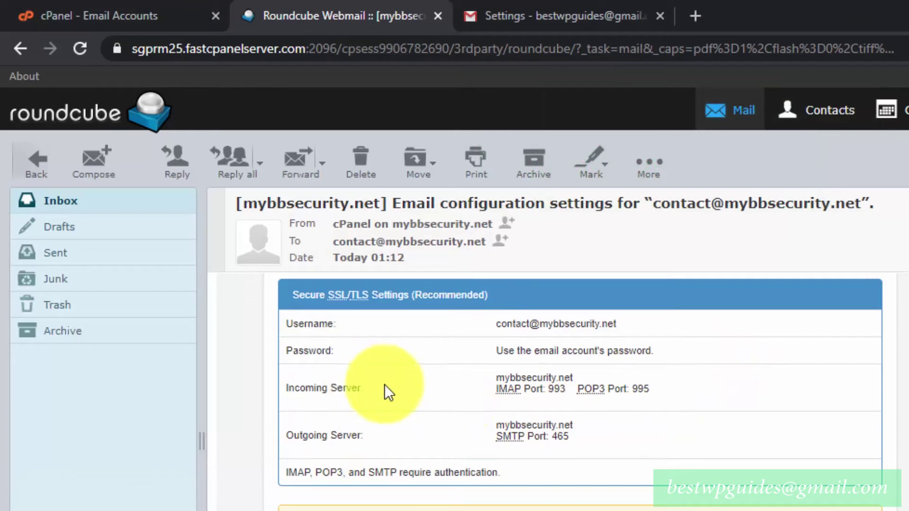
pyautogui.click(590, 421)
pyautogui.moveTo(589, 421); pyautogui.dragTo(494, 422)
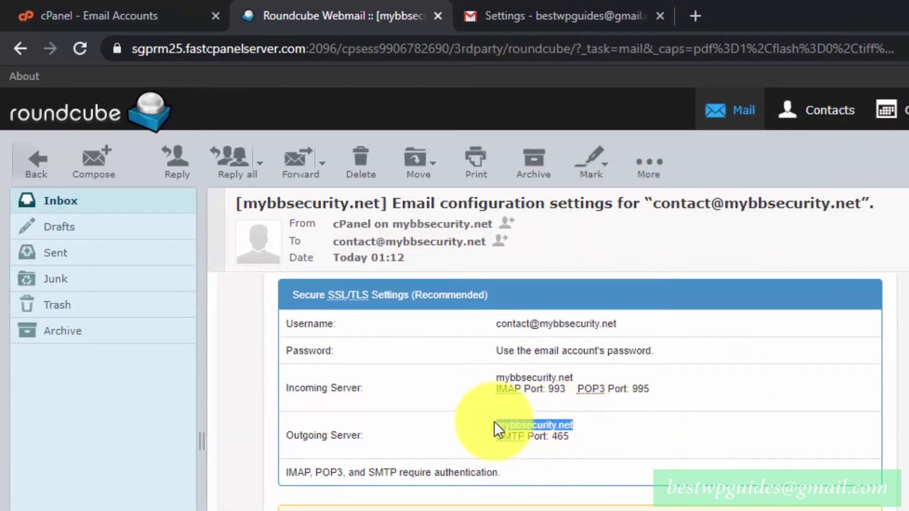
pyautogui.click(704, 420)
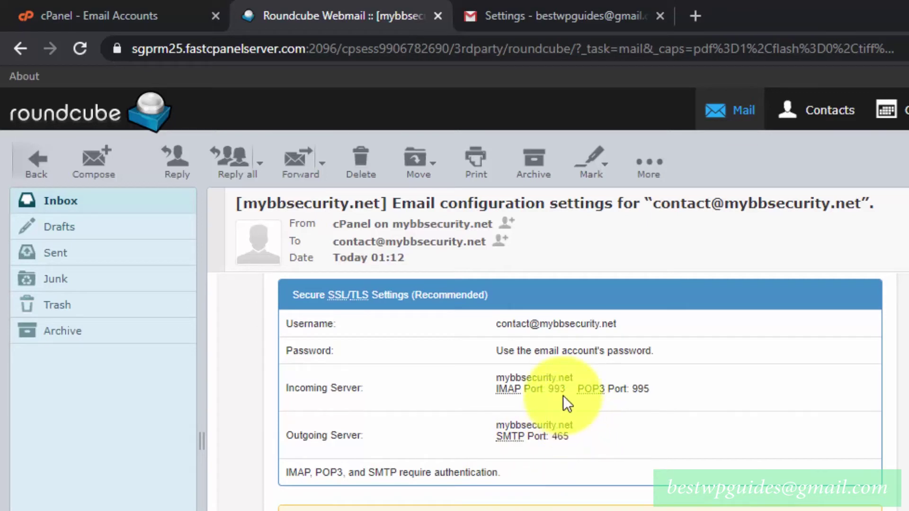
pyautogui.moveTo(579, 377); pyautogui.dragTo(497, 377)
pyautogui.rightClick(514, 383)
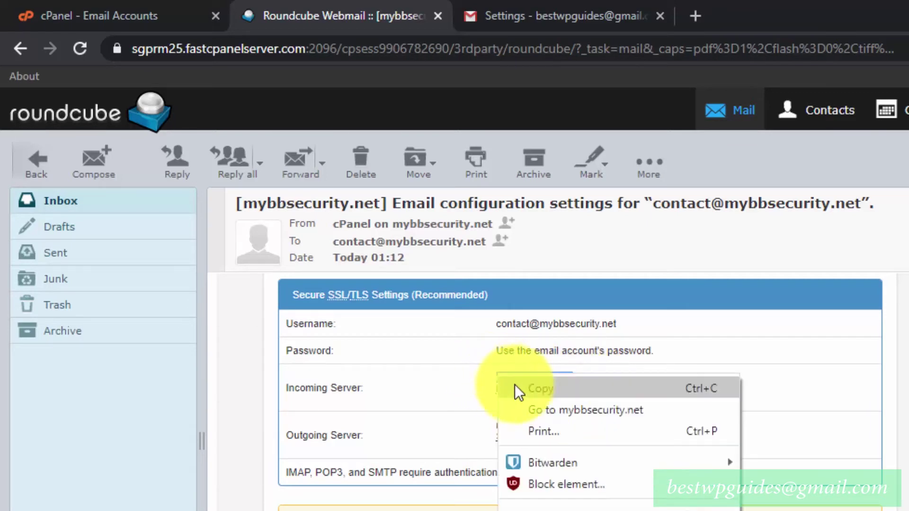
pyautogui.click(559, 386)
pyautogui.hotkey('alt', 'Tab')
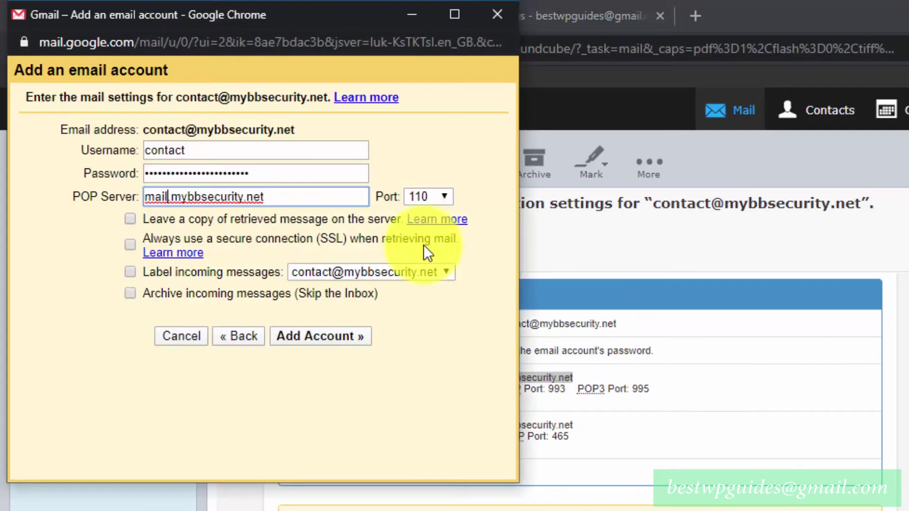
pyautogui.moveTo(283, 188); pyautogui.dragTo(131, 206)
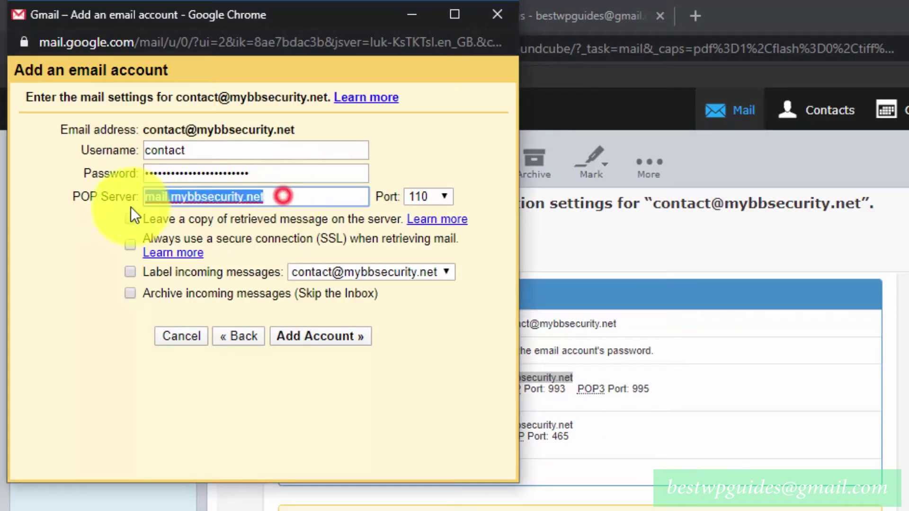
pyautogui.rightClick(229, 195)
pyautogui.click(289, 327)
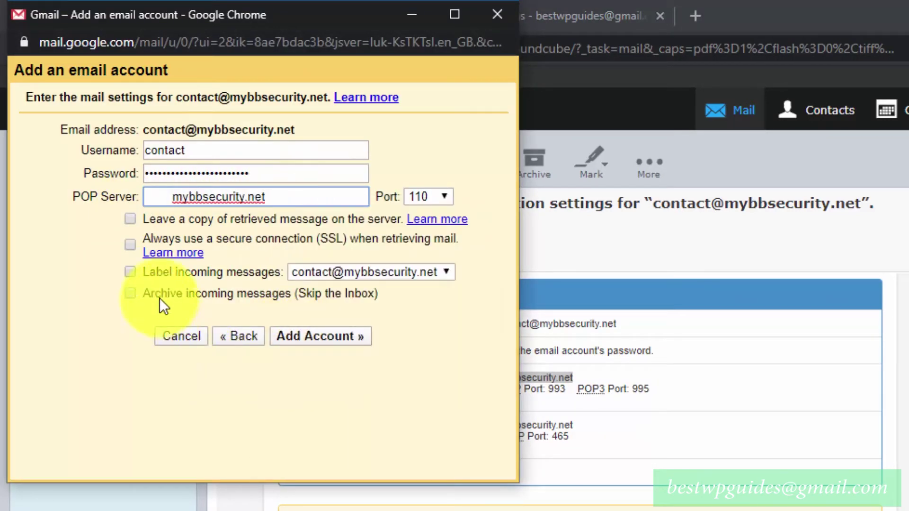
pyautogui.click(165, 199)
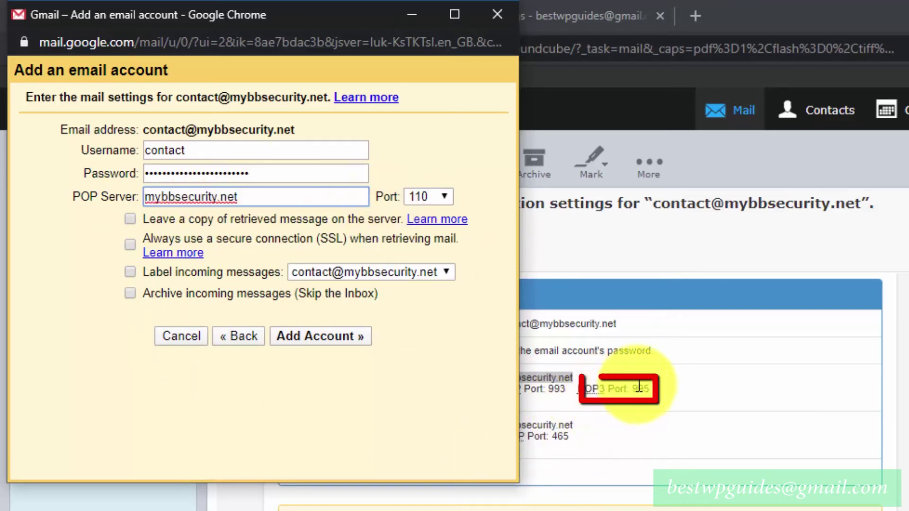
pyautogui.click(445, 196)
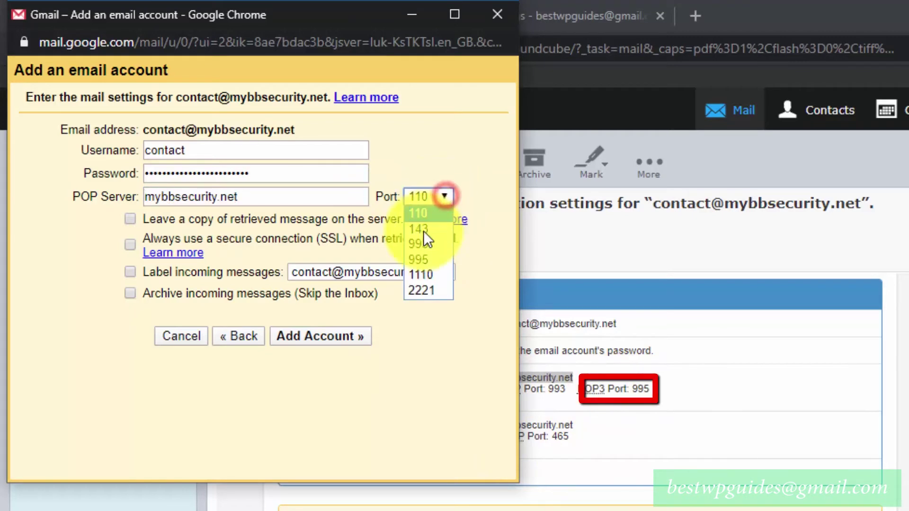
pyautogui.click(427, 258)
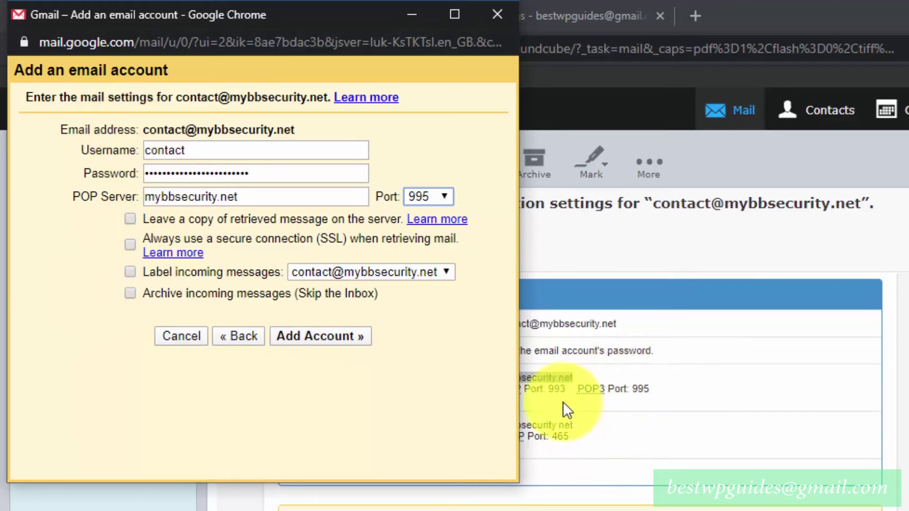
pyautogui.click(703, 408)
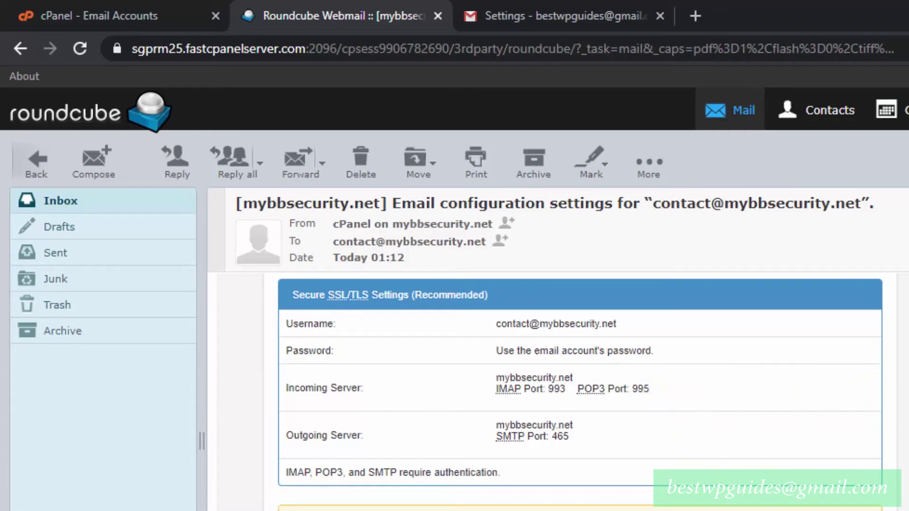
pyautogui.hotkey('alt', 'Tab')
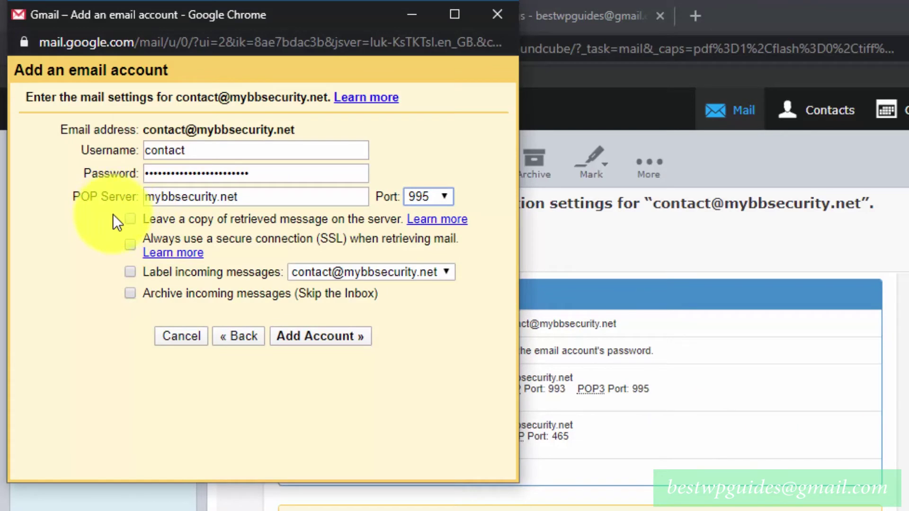
pyautogui.click(131, 219)
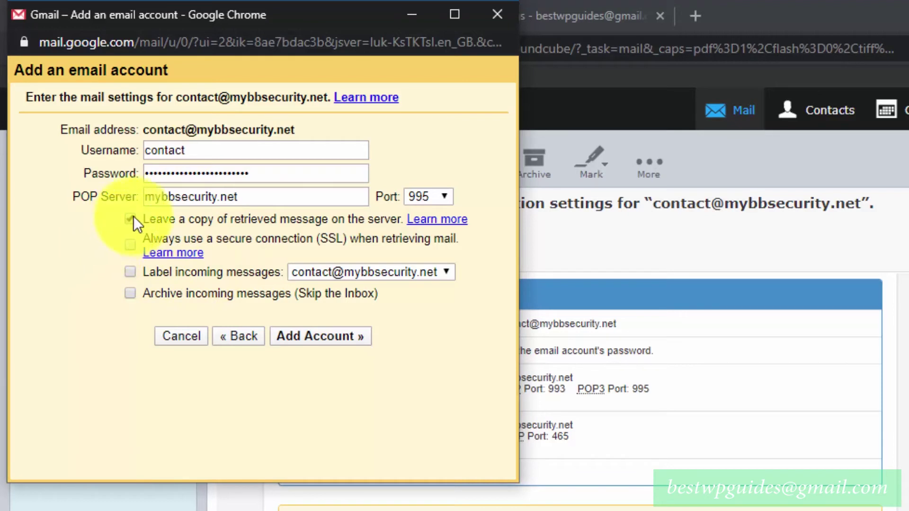
pyautogui.click(130, 245)
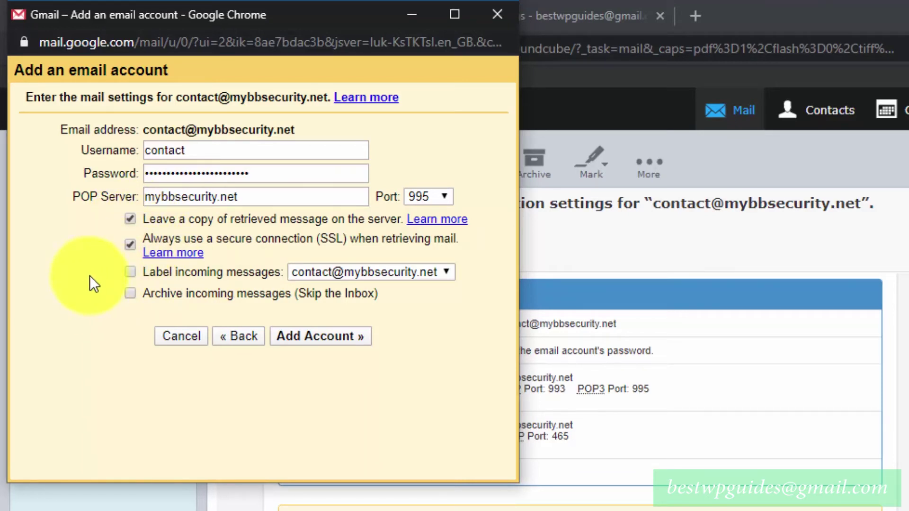
pyautogui.click(130, 271)
pyautogui.click(393, 271)
pyautogui.click(394, 272)
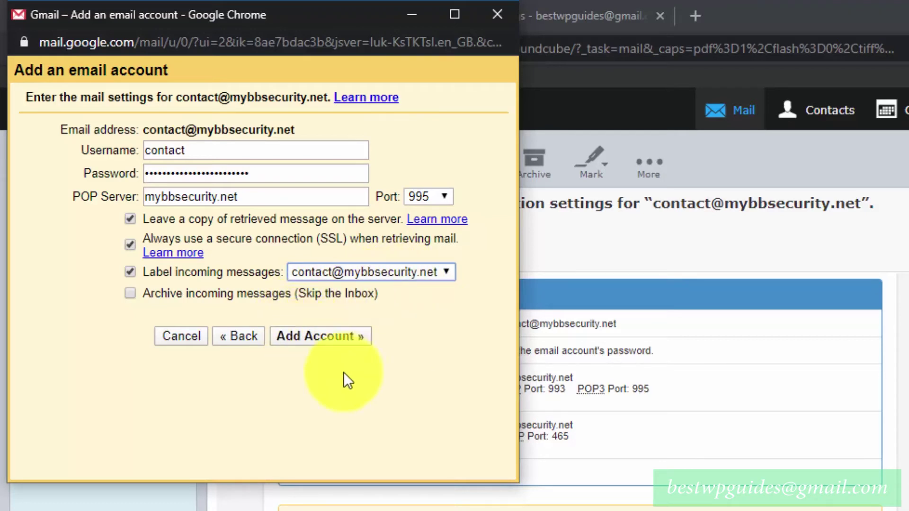
pyautogui.click(322, 339)
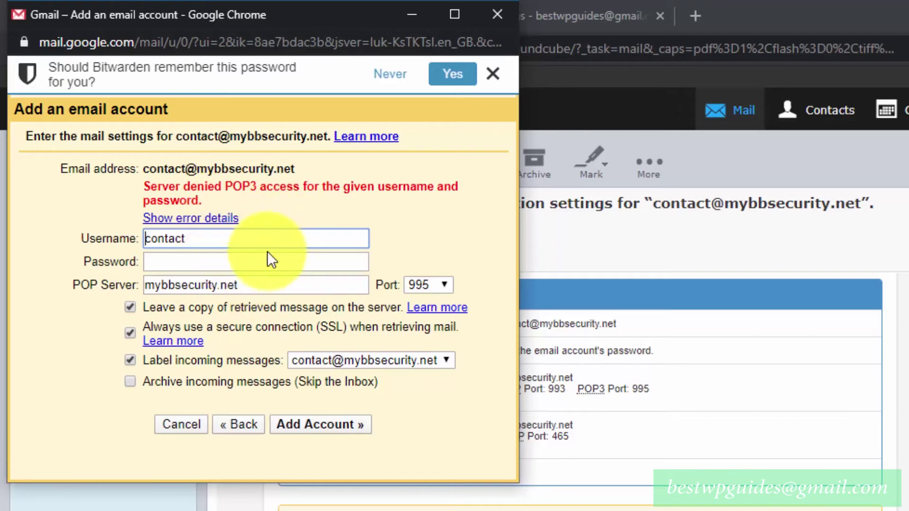
pyautogui.click(225, 238)
pyautogui.moveTo(299, 169); pyautogui.dragTo(144, 169)
pyautogui.rightClick(150, 169)
pyautogui.click(189, 185)
pyautogui.click(196, 238)
pyautogui.doubleClick(194, 236)
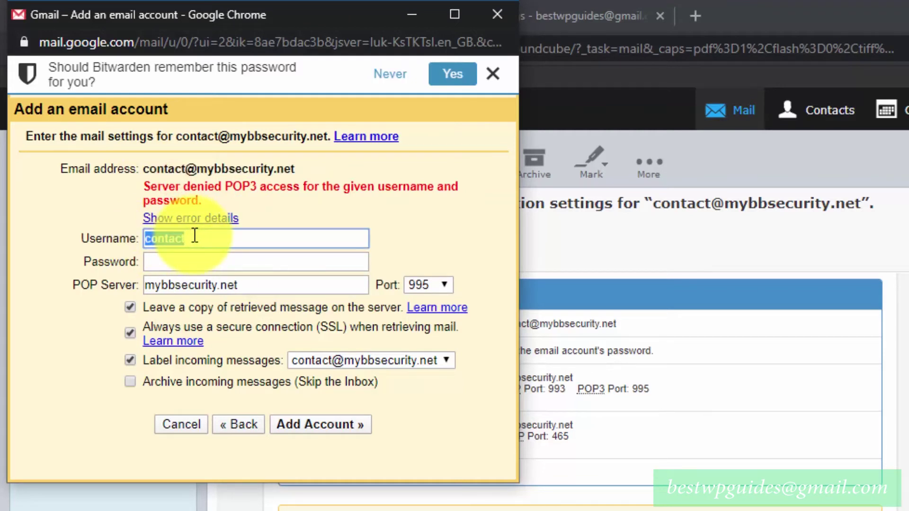
pyautogui.hotkey('ctrl', 'v')
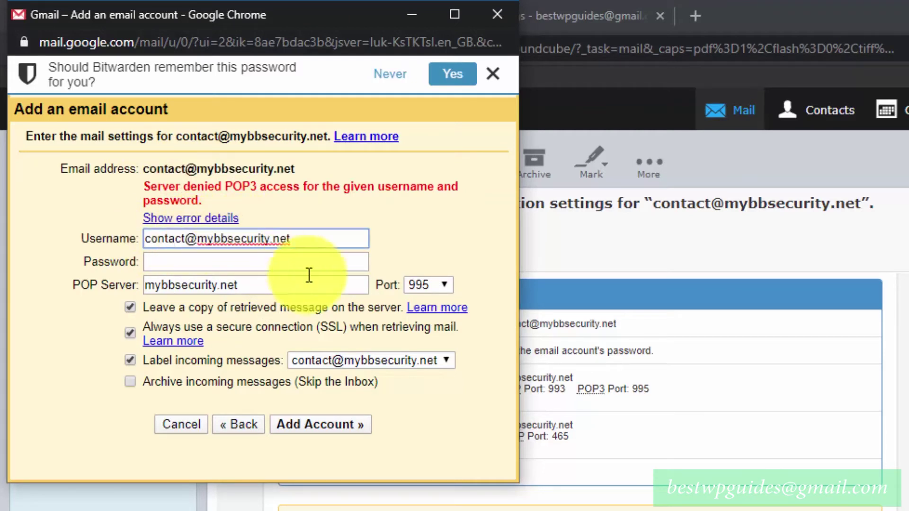
# Paste the account password from the notes and resubmit the POP3 account
pyautogui.hotkey('alt', 'Tab')
pyautogui.moveTo(682, 433); pyautogui.dragTo(583, 444)
pyautogui.rightClick(583, 444)
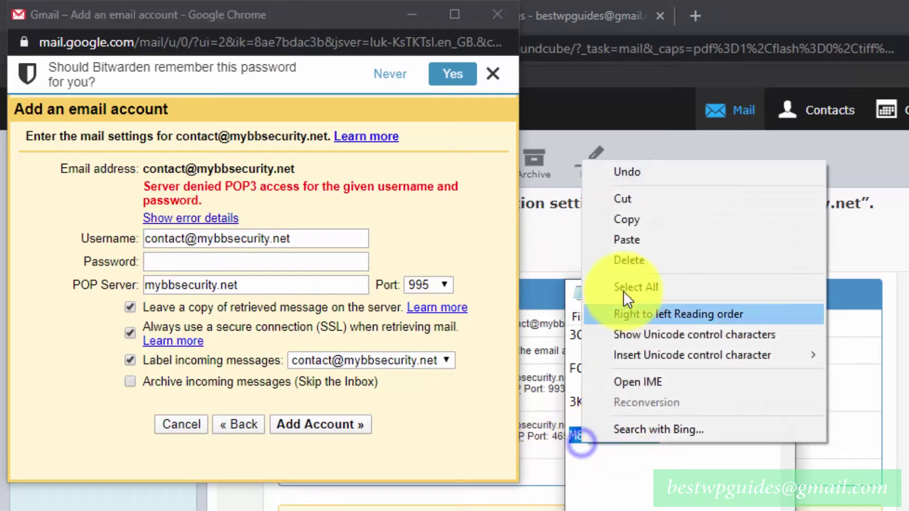
pyautogui.click(629, 223)
pyautogui.click(284, 261)
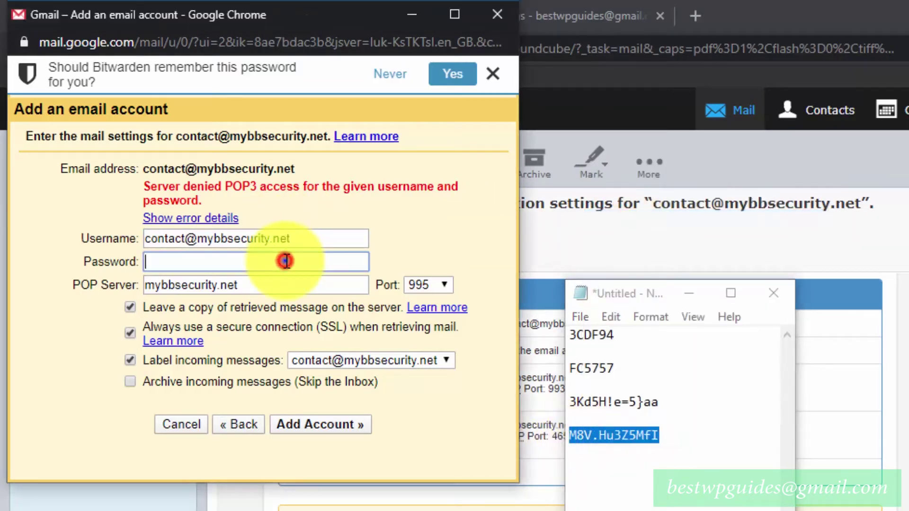
pyautogui.rightClick(284, 260)
pyautogui.click(363, 452)
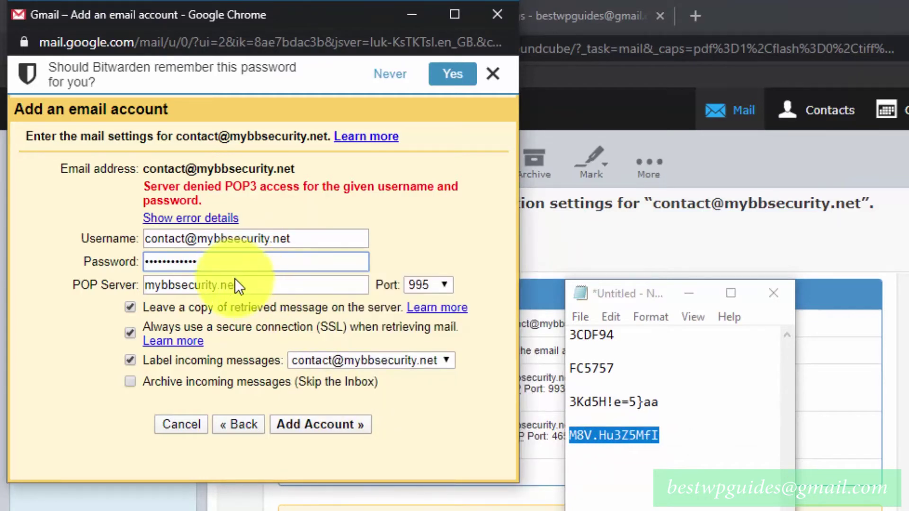
pyautogui.click(317, 424)
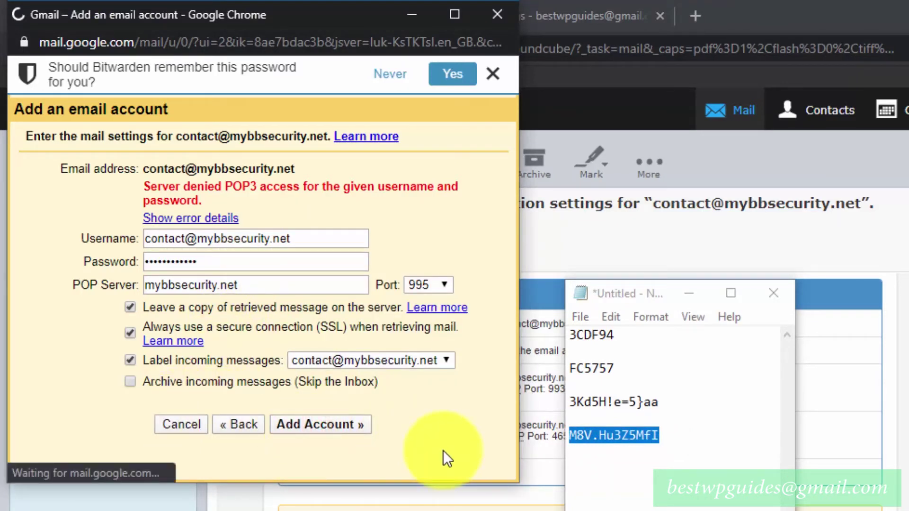
pyautogui.click(696, 303)
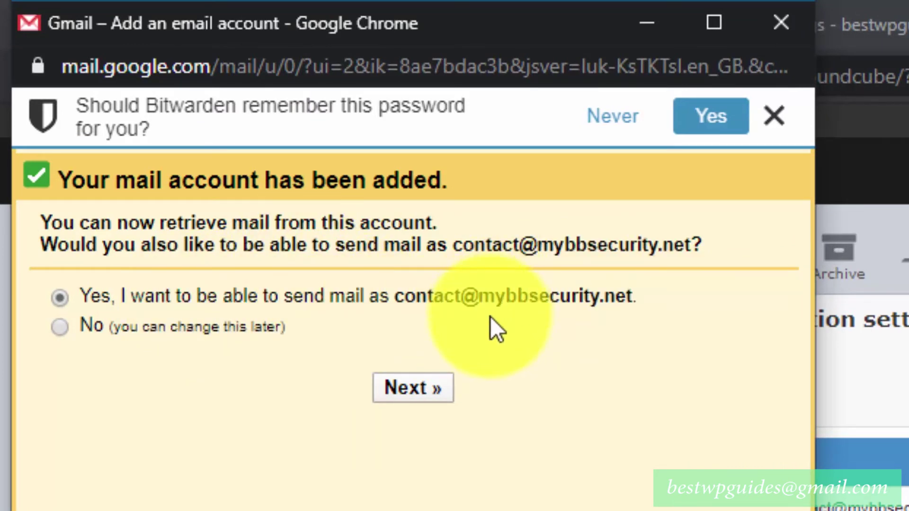
# Choose to send mail as the contact address and replace the name Best WP with Support Team
pyautogui.click(405, 396)
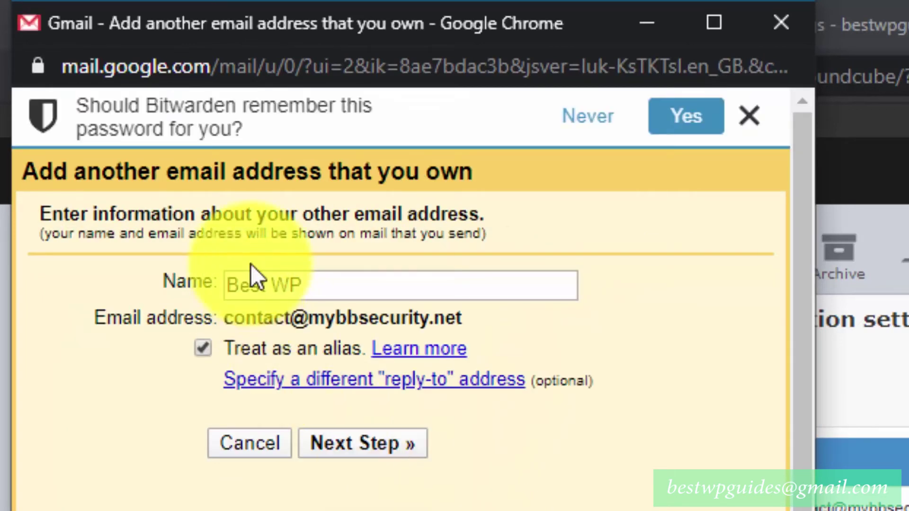
pyautogui.click(265, 280)
pyautogui.hotkey('ctrl', 'a')
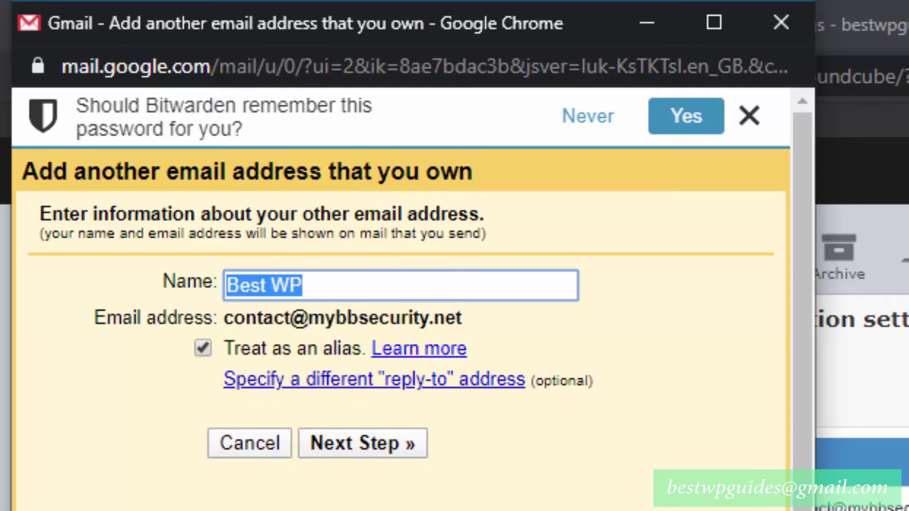
pyautogui.write('C')
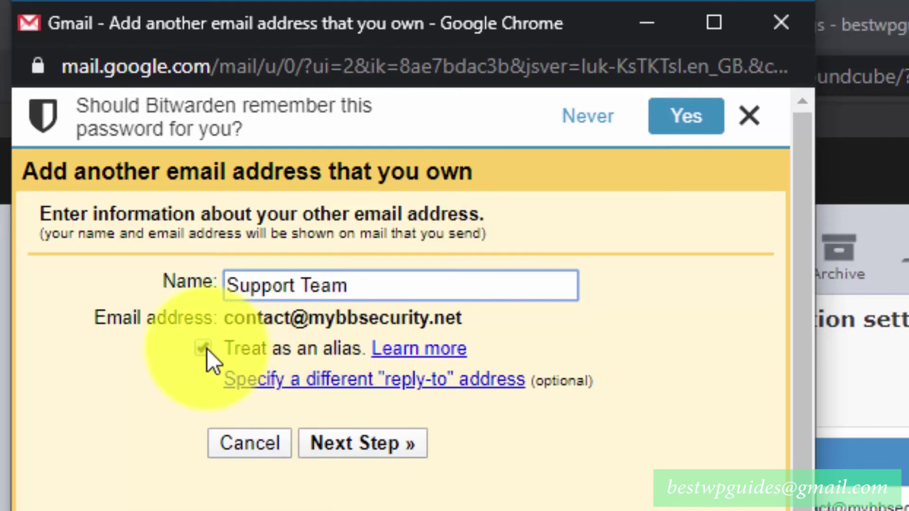
pyautogui.click(358, 443)
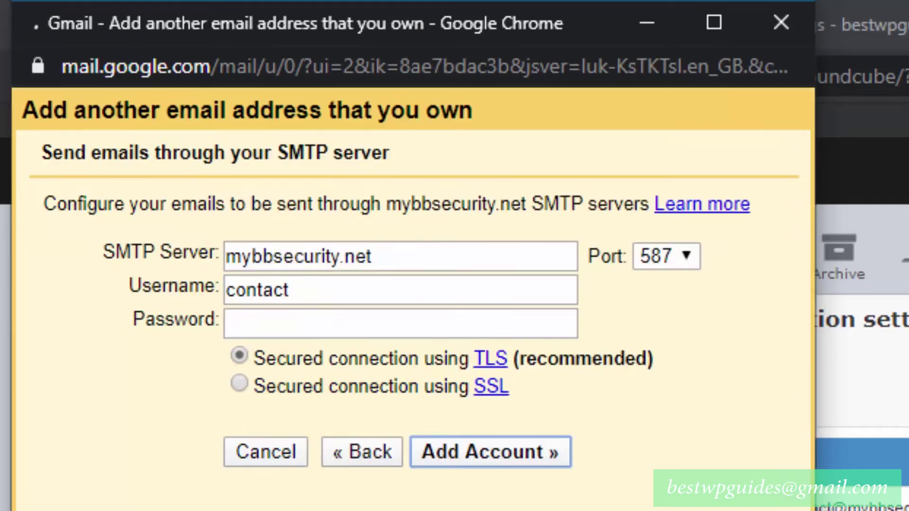
pyautogui.click(331, 345)
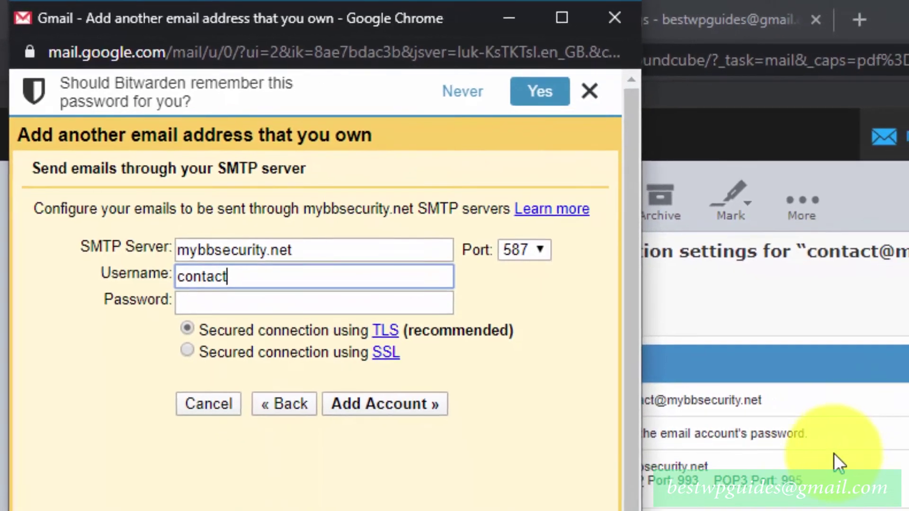
pyautogui.click(834, 454)
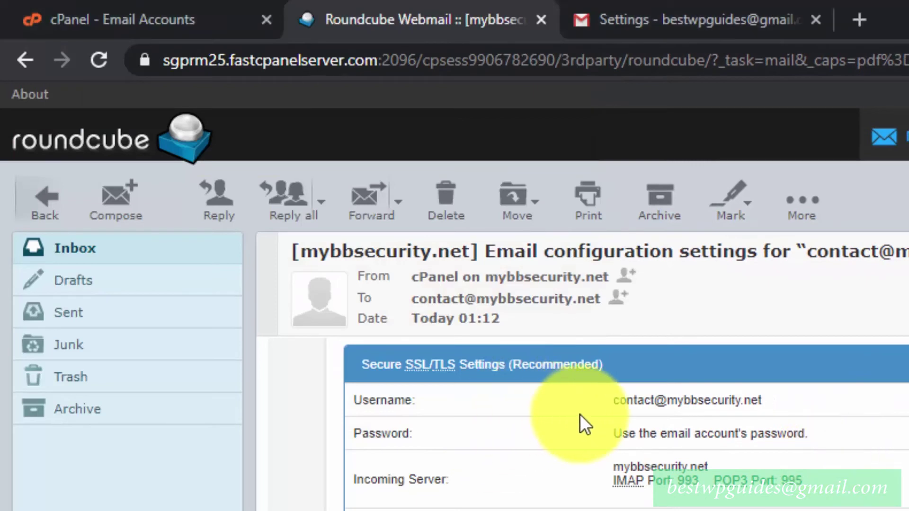
pyautogui.moveTo(603, 398); pyautogui.dragTo(769, 402)
pyautogui.rightClick(751, 399)
pyautogui.click(764, 408)
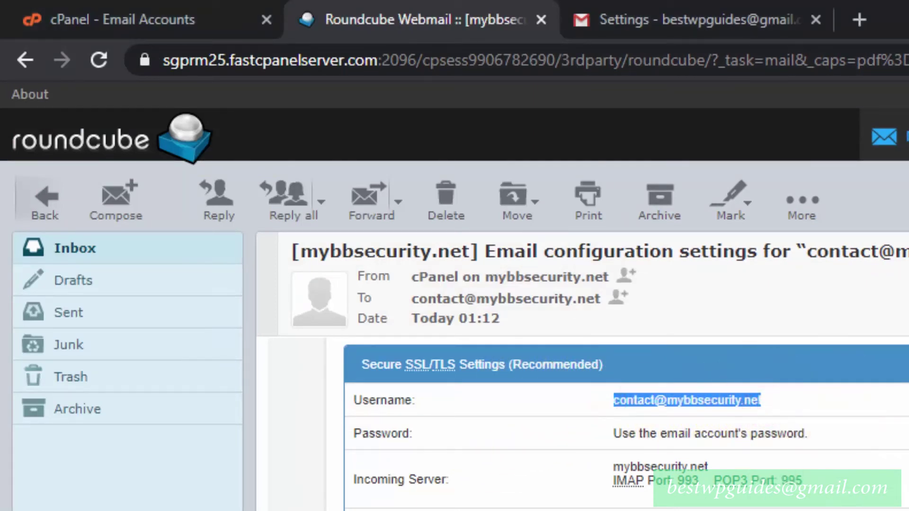
pyautogui.hotkey('alt', 'Tab')
pyautogui.click(246, 276)
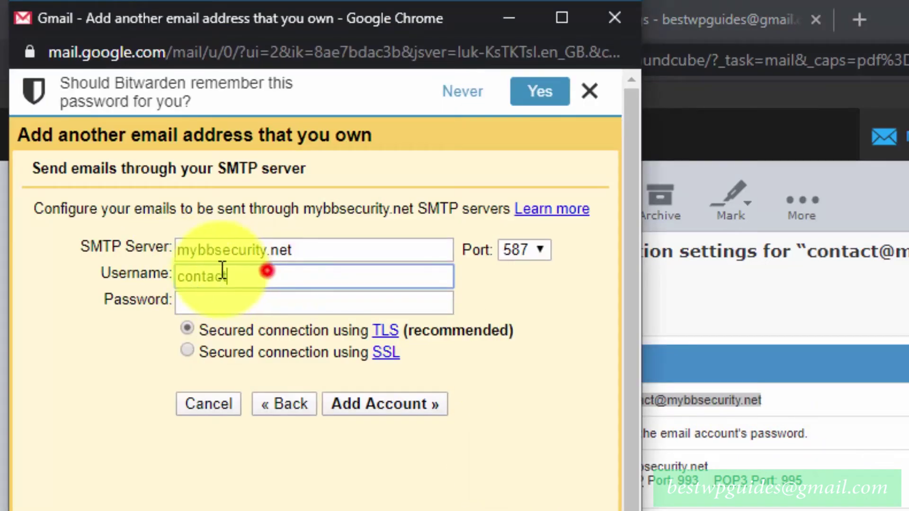
pyautogui.doubleClick(246, 276)
pyautogui.rightClick(253, 269)
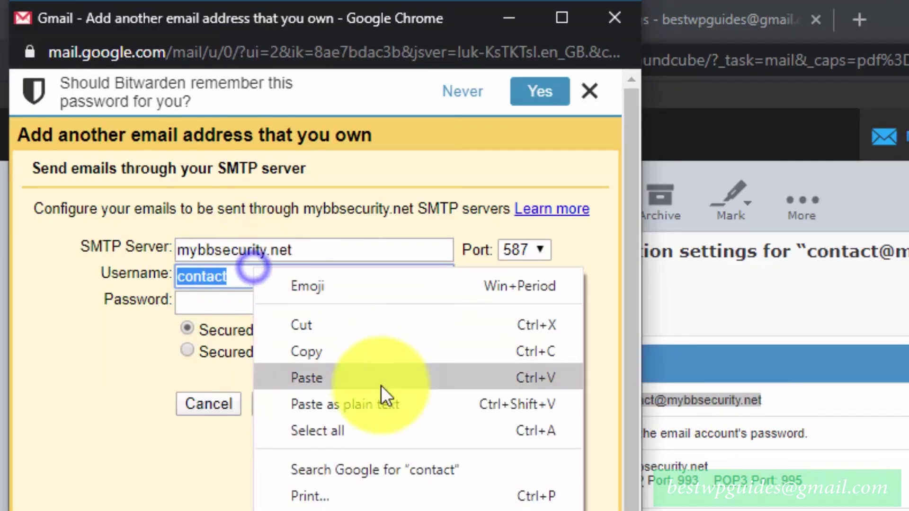
pyautogui.click(358, 372)
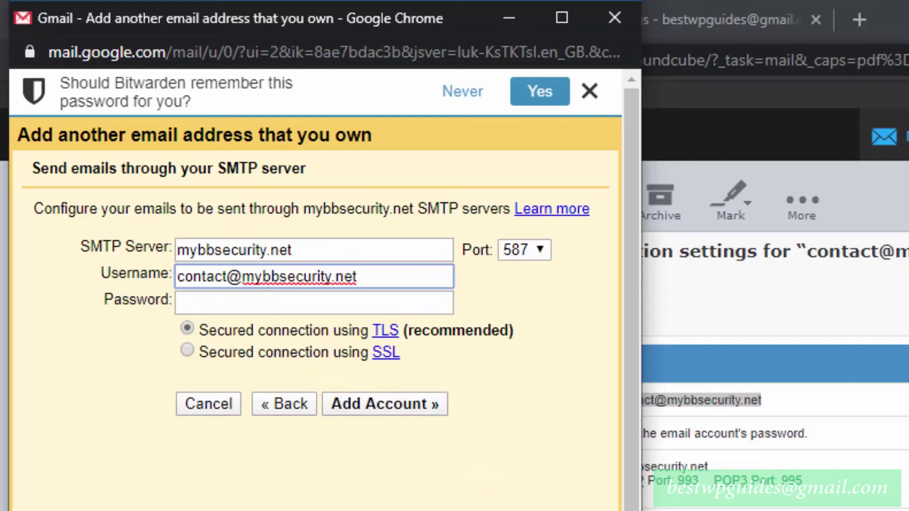
# Paste the account password from the notes into the SMTP password field
pyautogui.hotkey('alt', 'Tab')
pyautogui.rightClick(788, 496)
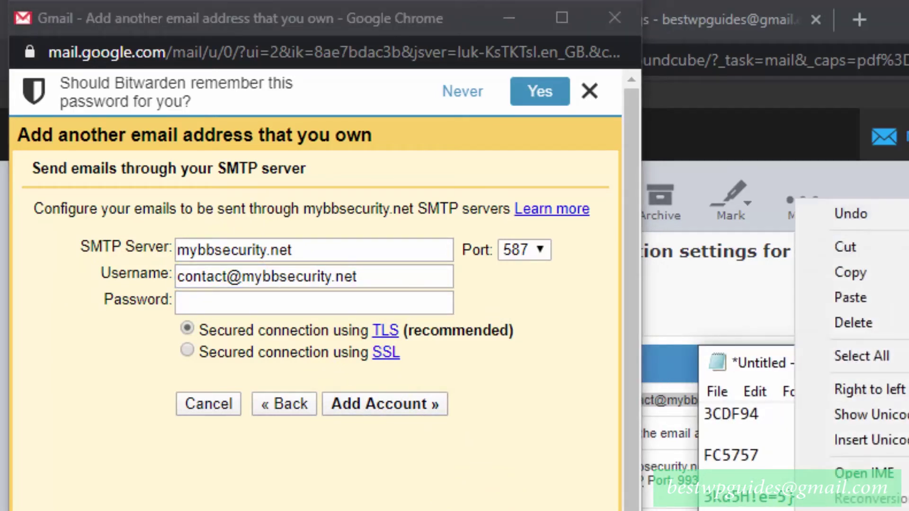
pyautogui.click(870, 277)
pyautogui.click(359, 311)
pyautogui.rightClick(359, 312)
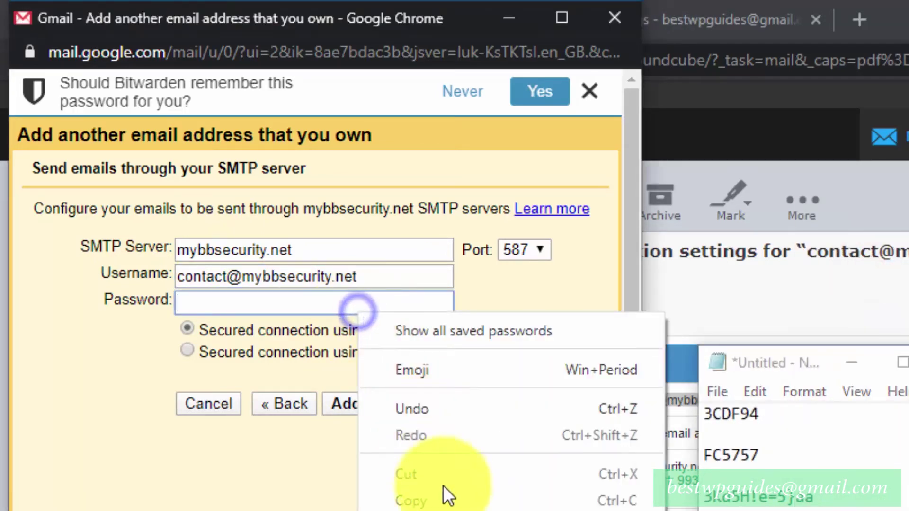
pyautogui.click(457, 509)
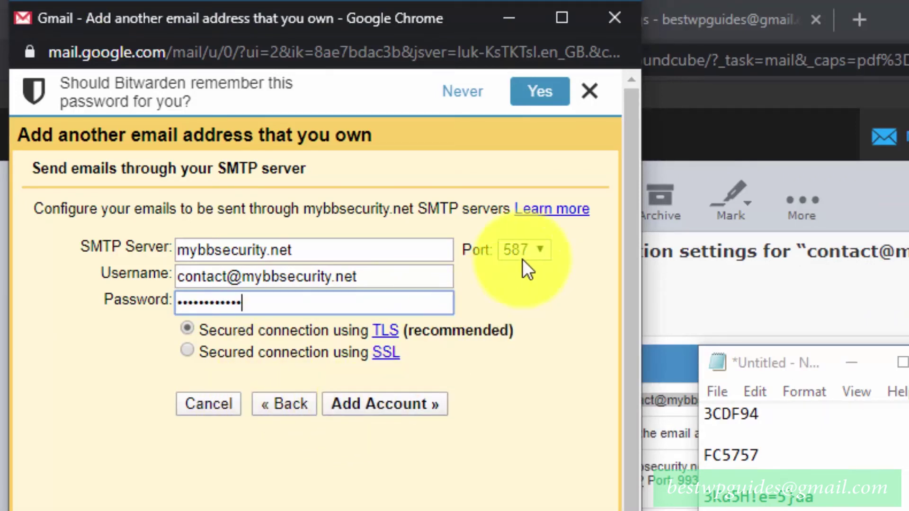
pyautogui.click(873, 359)
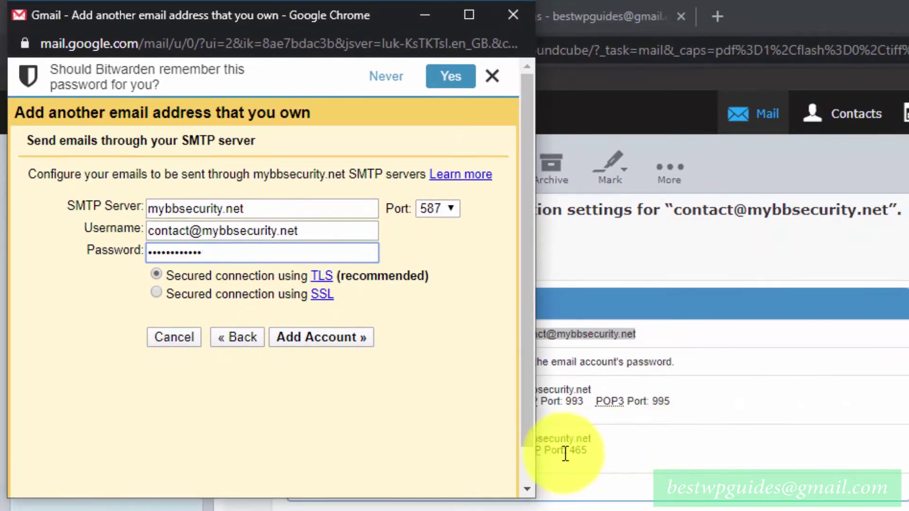
# Set the SMTP port to 465 and submit the outgoing server settings
pyautogui.click(566, 453)
pyautogui.moveTo(600, 457); pyautogui.dragTo(566, 445)
pyautogui.click(621, 460)
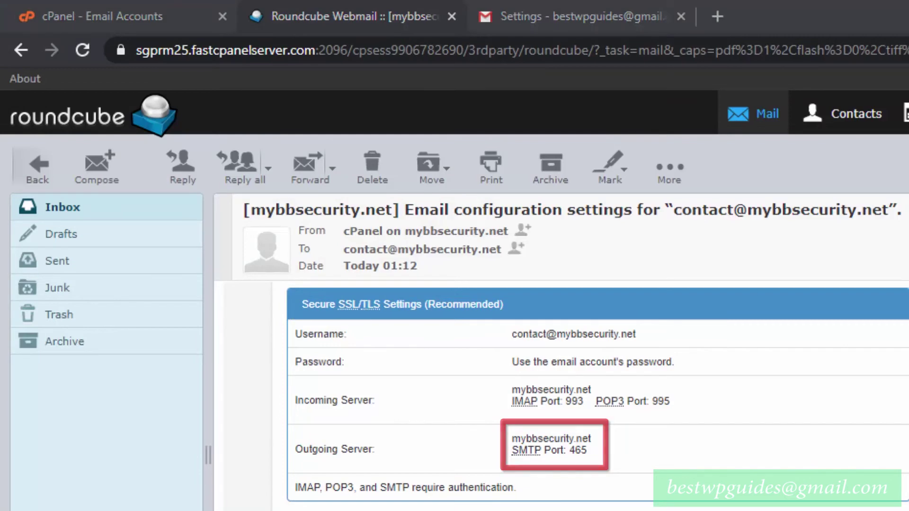
pyautogui.hotkey('alt', 'Tab')
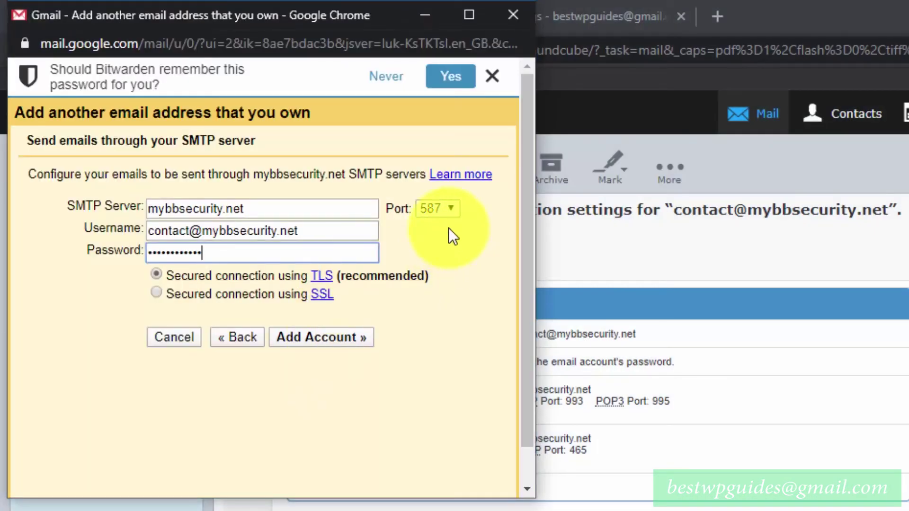
pyautogui.click(447, 210)
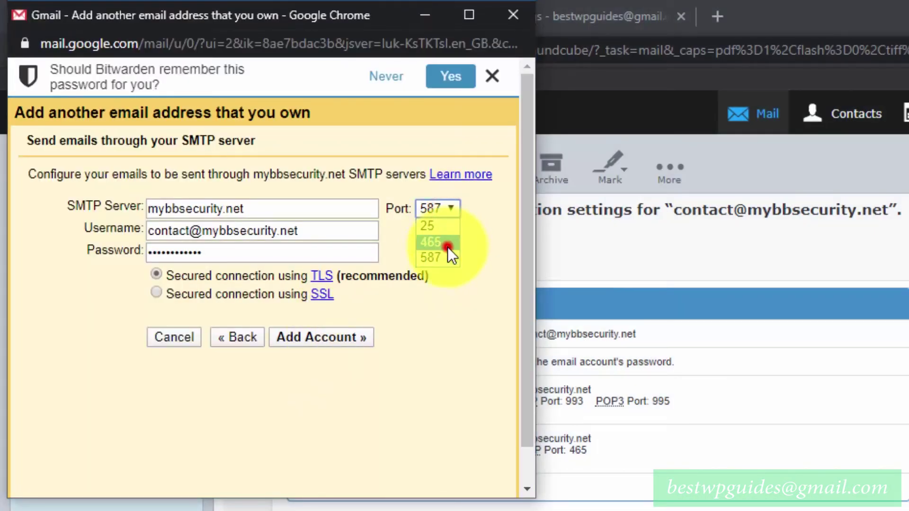
pyautogui.click(447, 243)
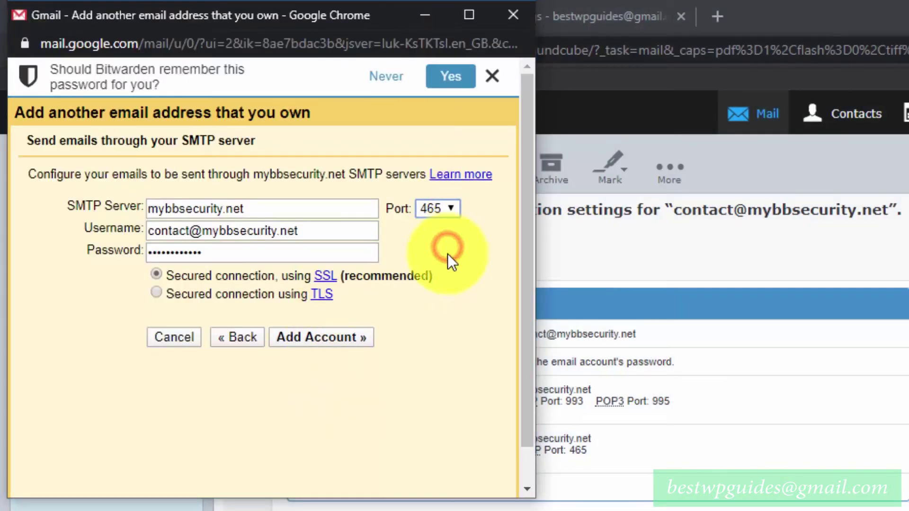
pyautogui.click(298, 337)
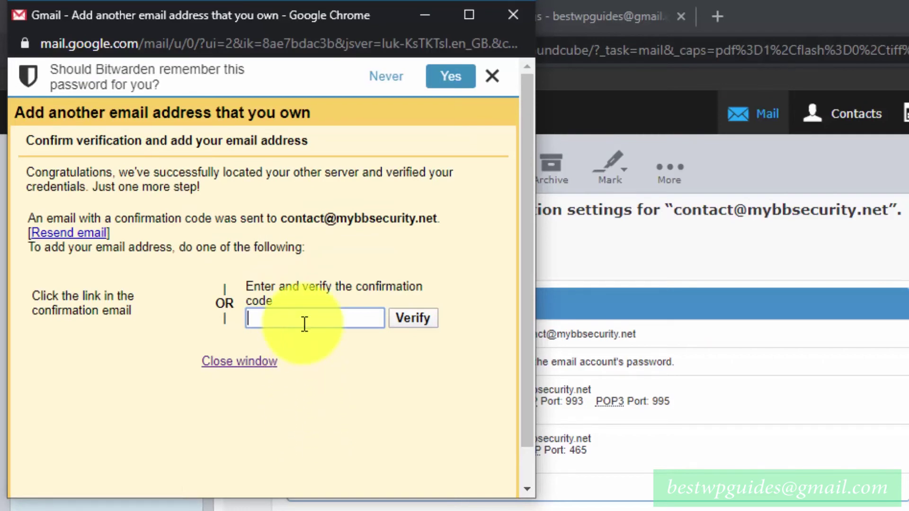
# Open the Gmail Confirmation message in the Roundcube inbox
pyautogui.click(695, 268)
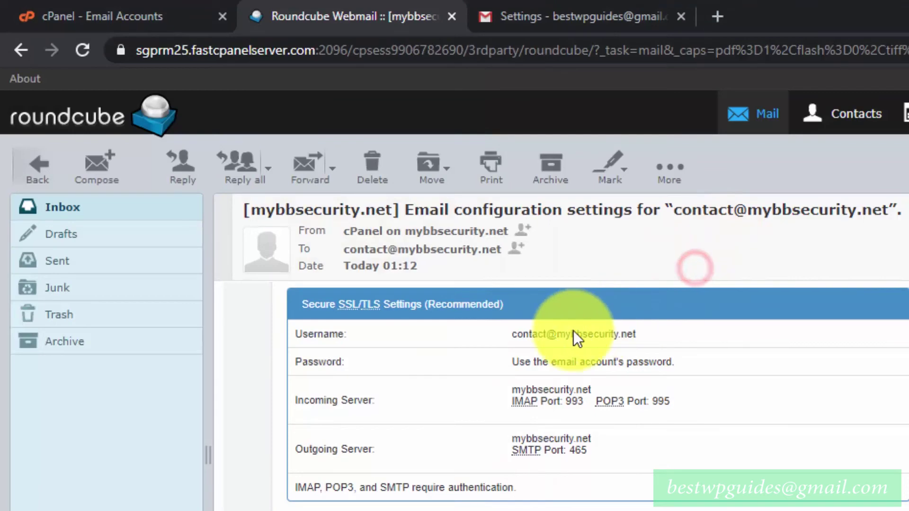
pyautogui.click(544, 5)
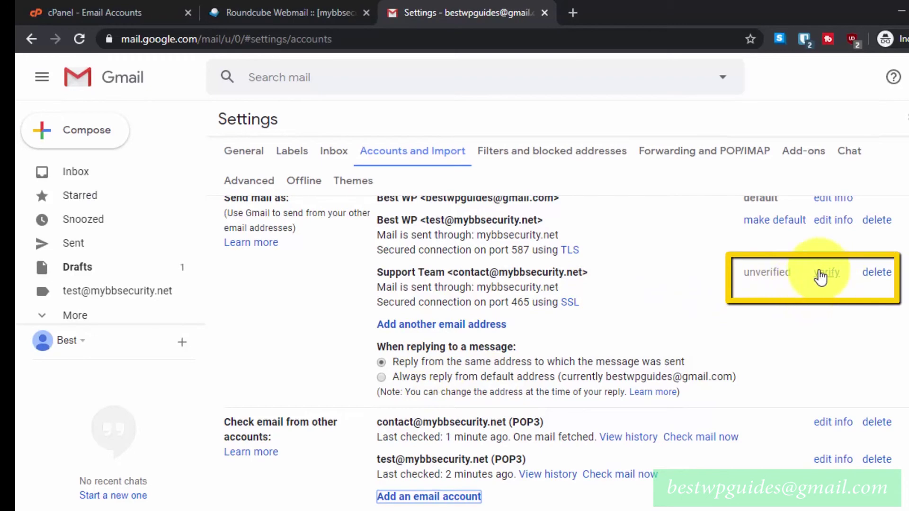
pyautogui.click(260, 7)
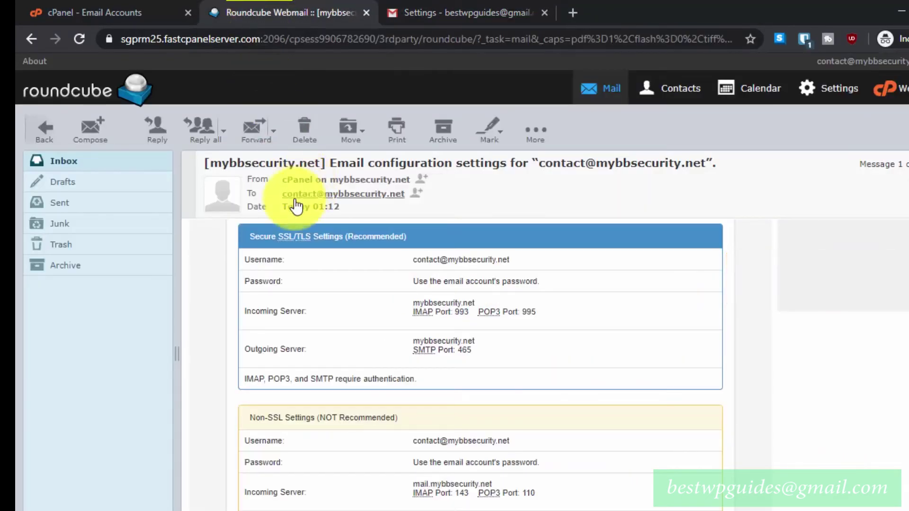
pyautogui.click(54, 163)
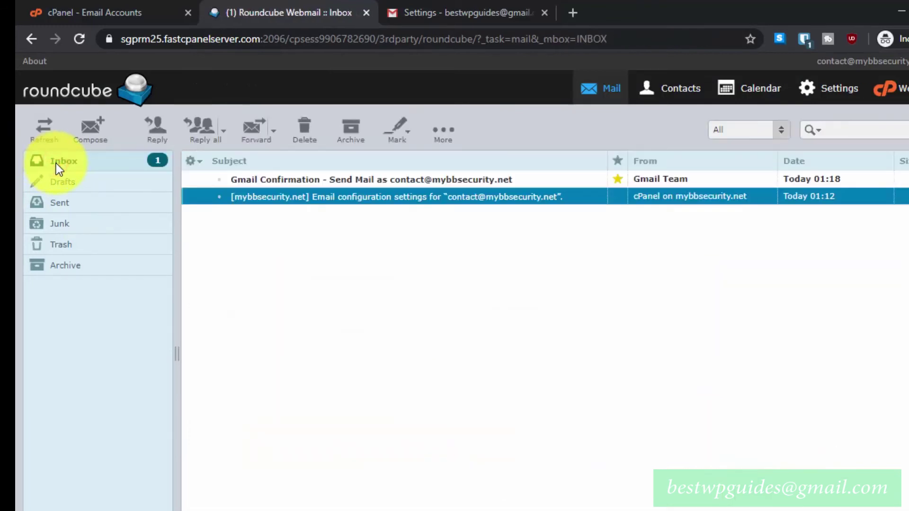
pyautogui.click(362, 179)
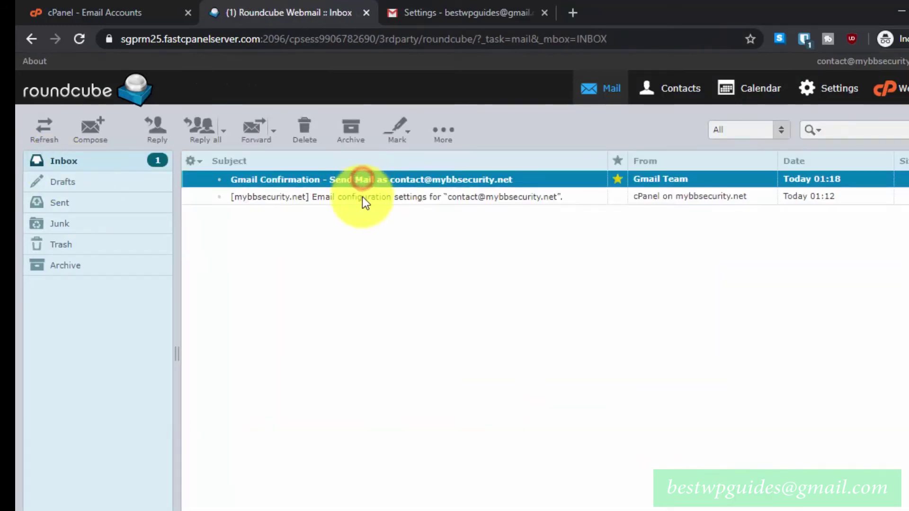
pyautogui.doubleClick(373, 179)
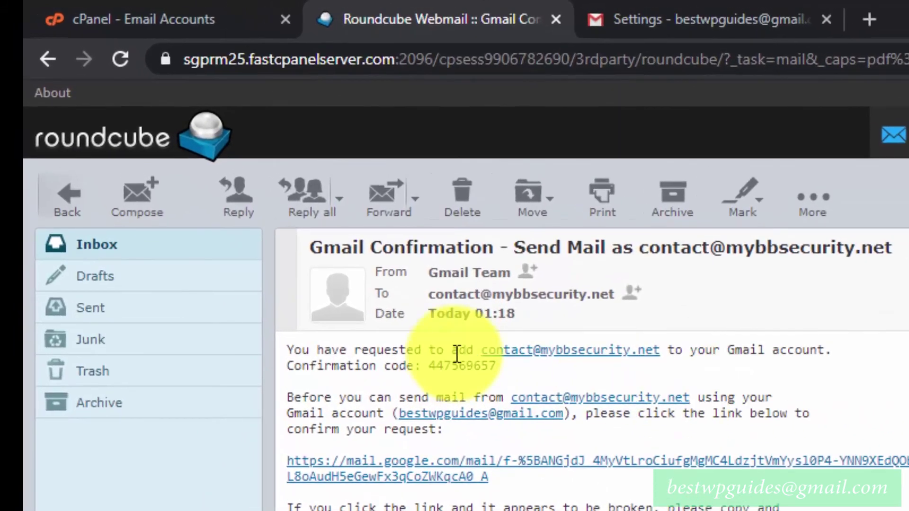
# Copy the confirmation code into Gmail's verification field and verify it
pyautogui.moveTo(498, 366); pyautogui.dragTo(429, 366)
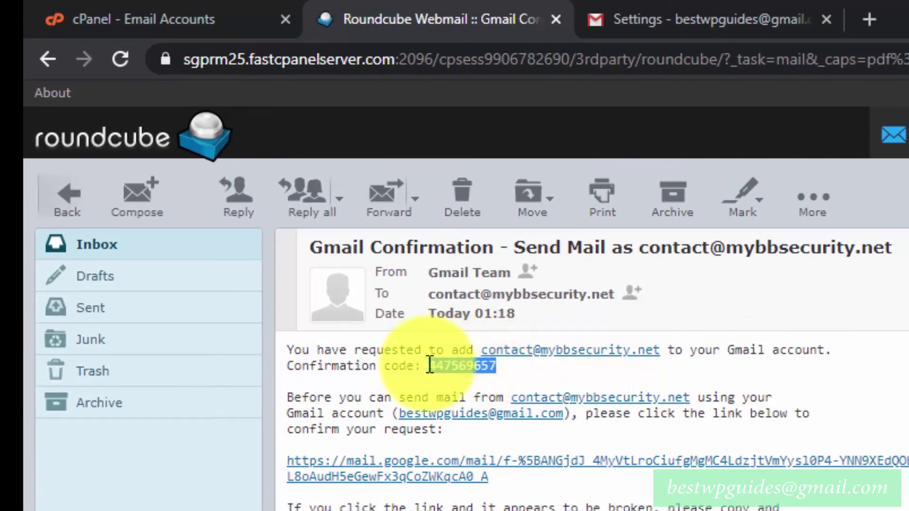
pyautogui.rightClick(447, 367)
pyautogui.click(449, 375)
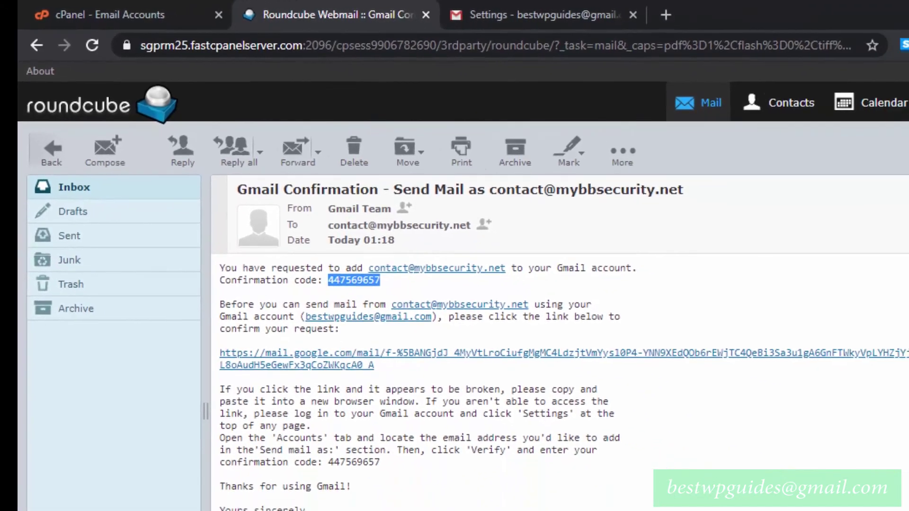
pyautogui.hotkey('alt', 'Tab')
pyautogui.rightClick(467, 401)
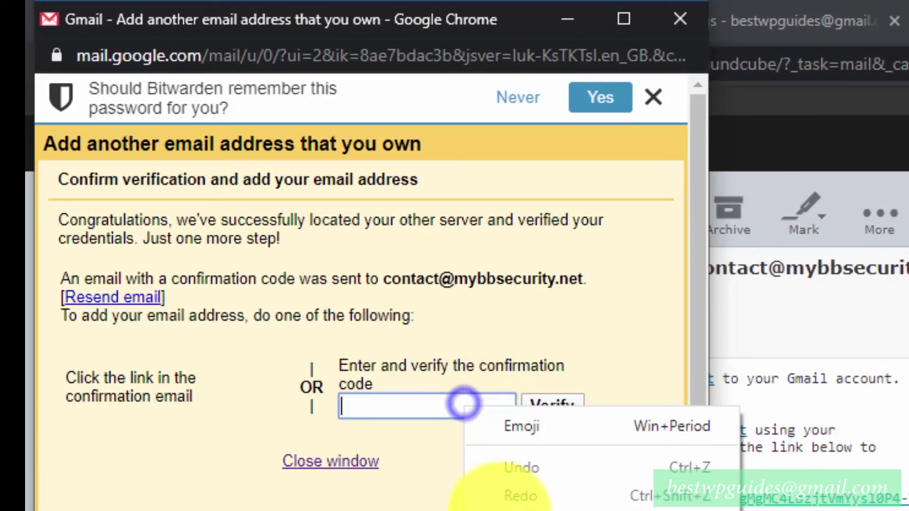
pyautogui.click(538, 502)
pyautogui.click(562, 405)
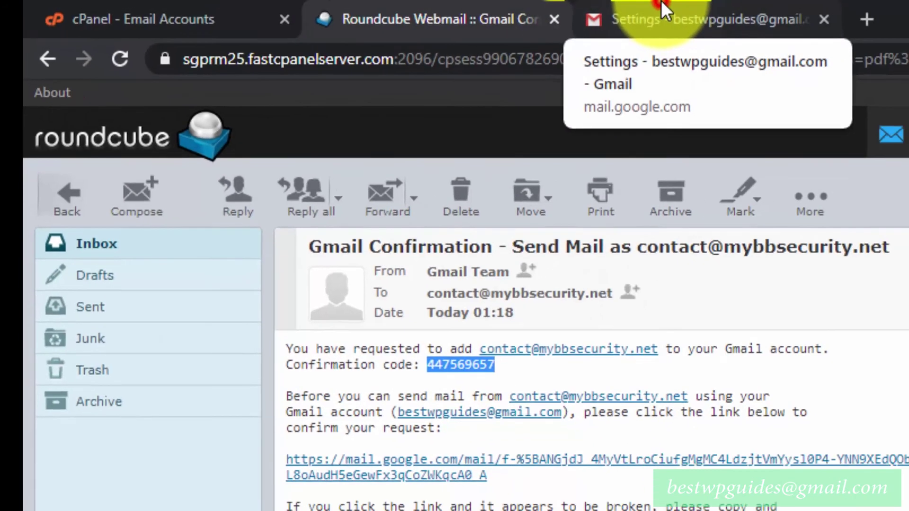
pyautogui.click(723, 9)
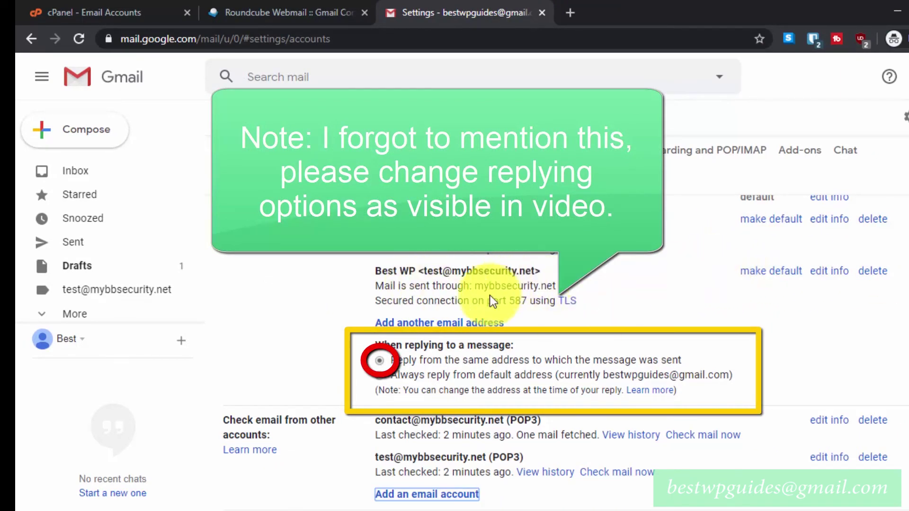
pyautogui.moveTo(446, 288); pyautogui.dragTo(483, 313)
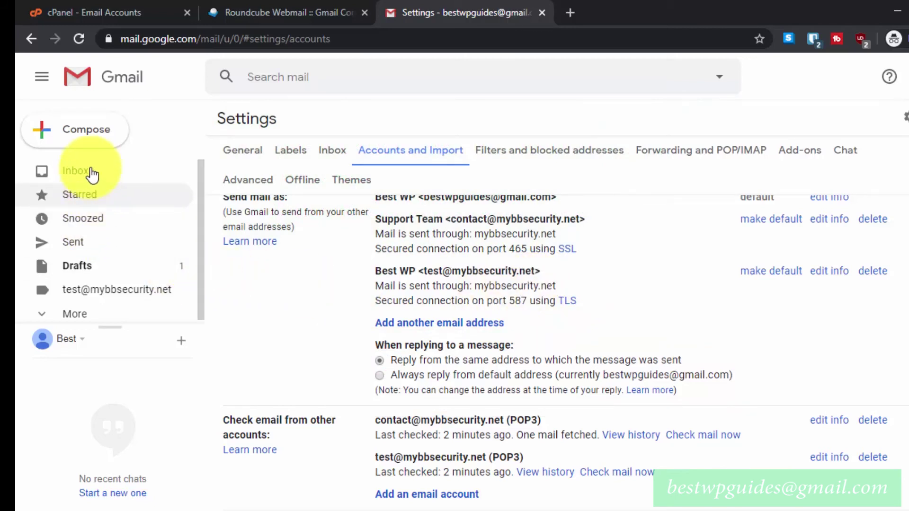
pyautogui.click(89, 140)
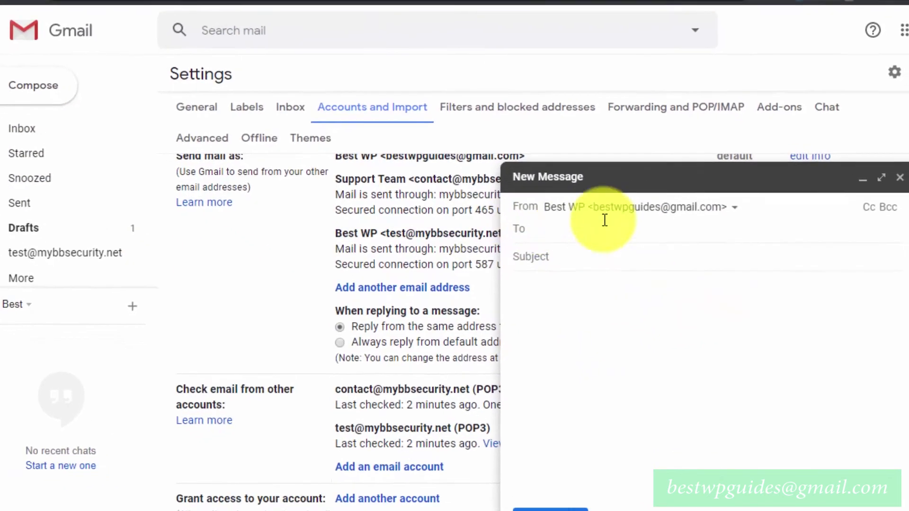
pyautogui.click(659, 246)
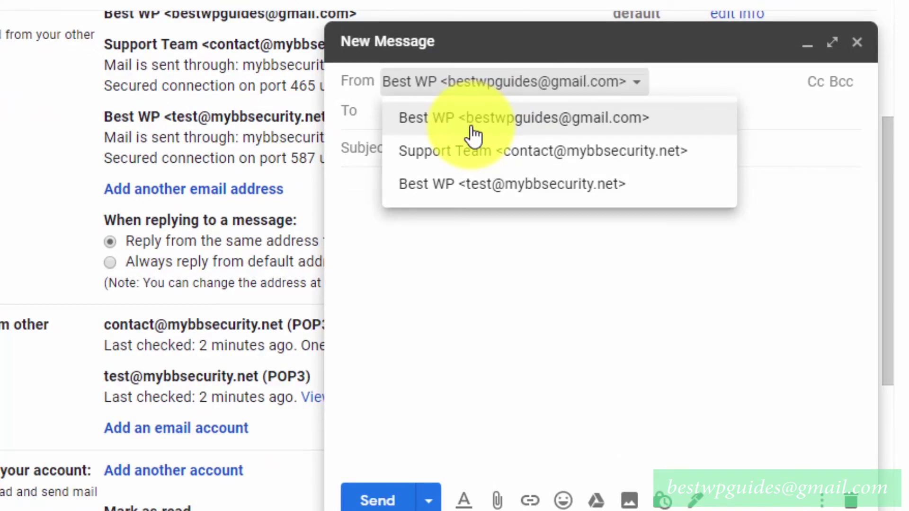
pyautogui.click(484, 156)
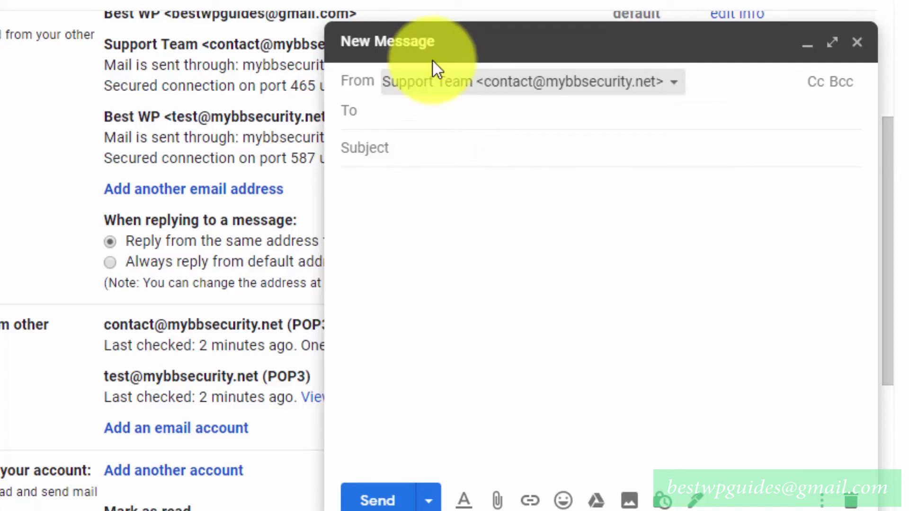
pyautogui.click(436, 114)
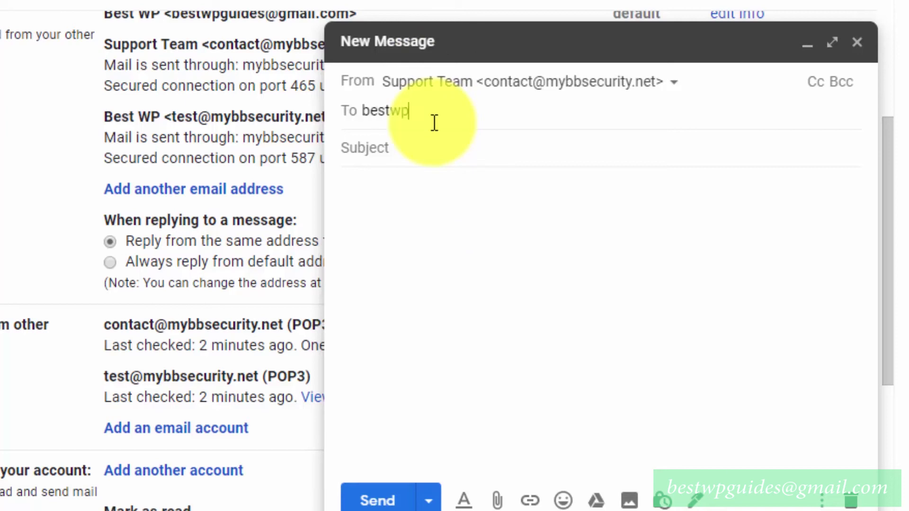
pyautogui.write('il.com')
pyautogui.press('Return')
pyautogui.press('Tab')
pyautogui.write('Hell')
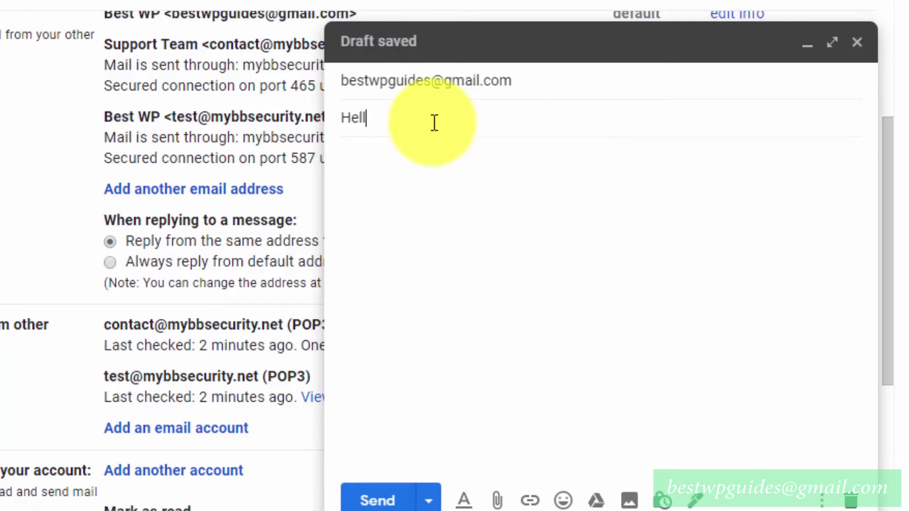
pyautogui.click(378, 499)
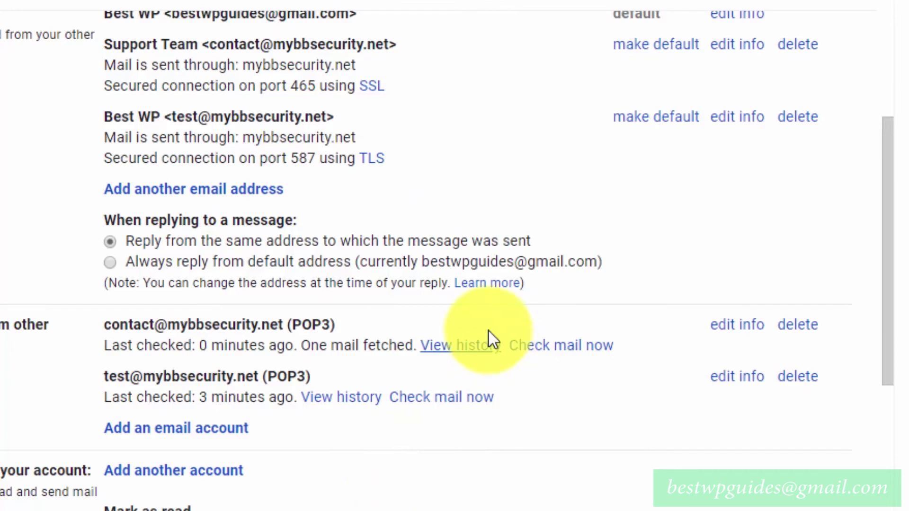
pyautogui.click(199, 500)
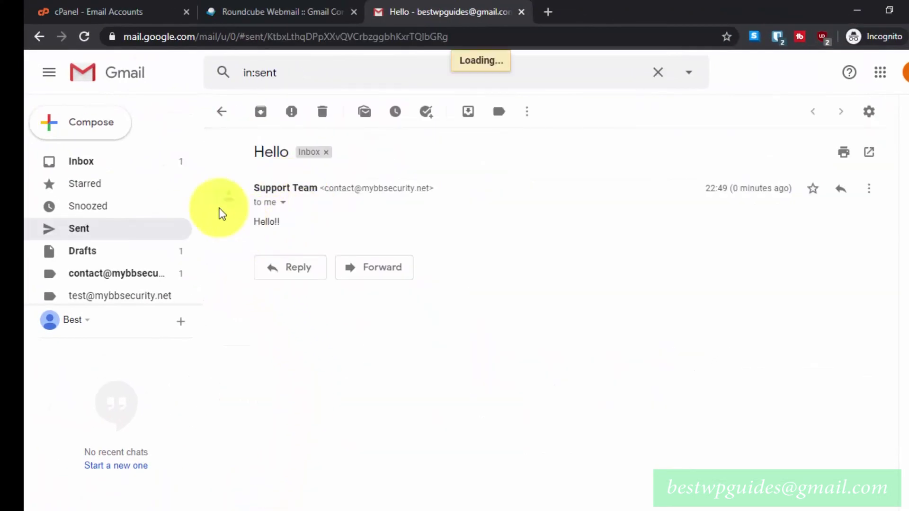
# Open the received Hello email in the inbox and check its details show mailed-by mybbsecurity.net
pyautogui.click(98, 163)
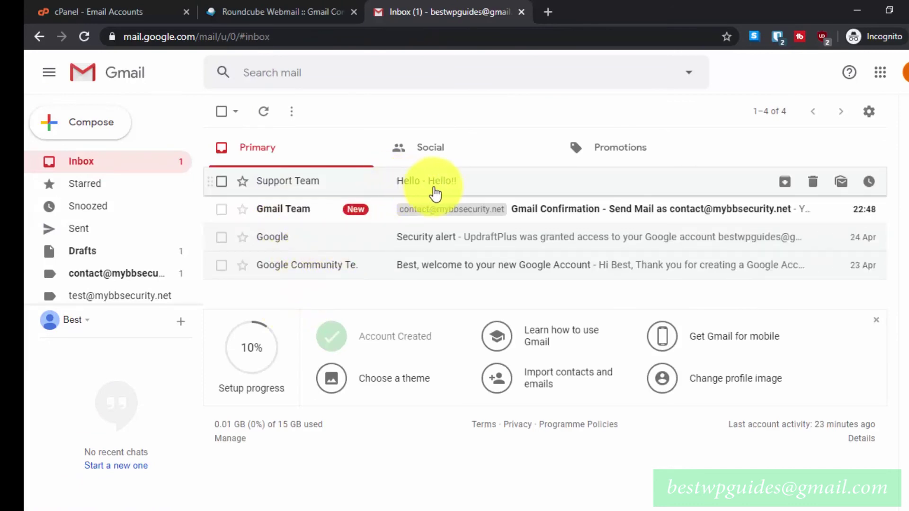
pyautogui.click(434, 191)
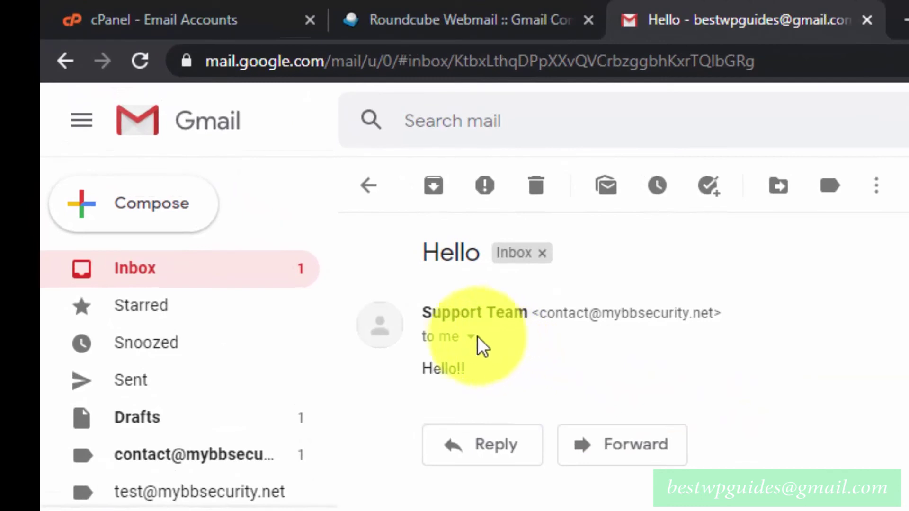
pyautogui.click(473, 337)
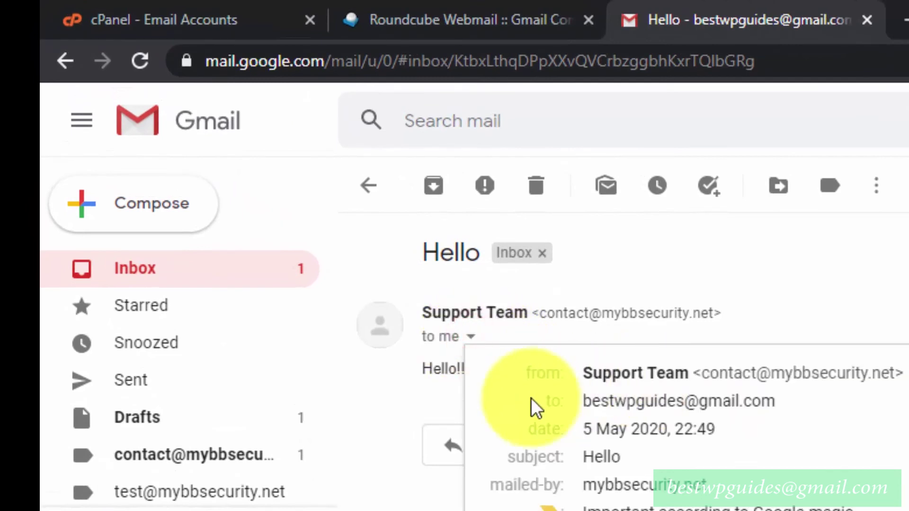
pyautogui.moveTo(578, 371); pyautogui.dragTo(737, 435)
pyautogui.moveTo(589, 401); pyautogui.dragTo(777, 416)
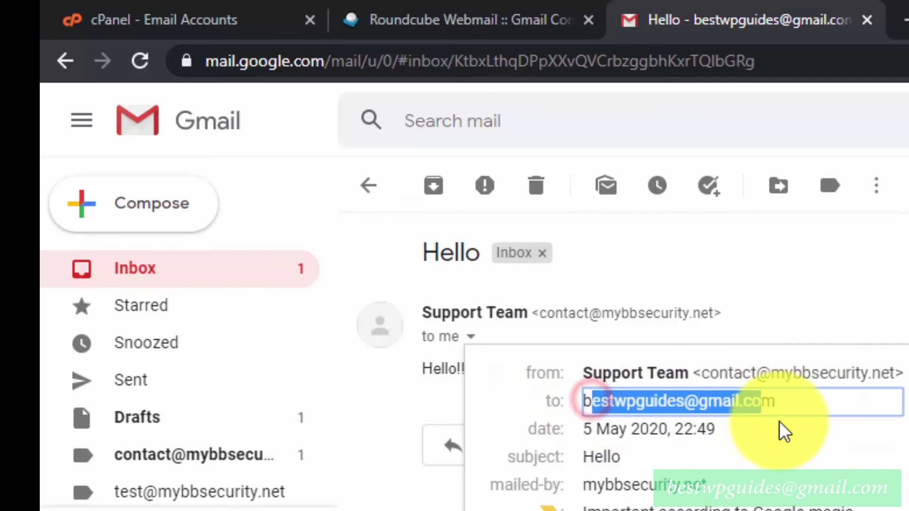
pyautogui.click(831, 471)
pyautogui.click(552, 403)
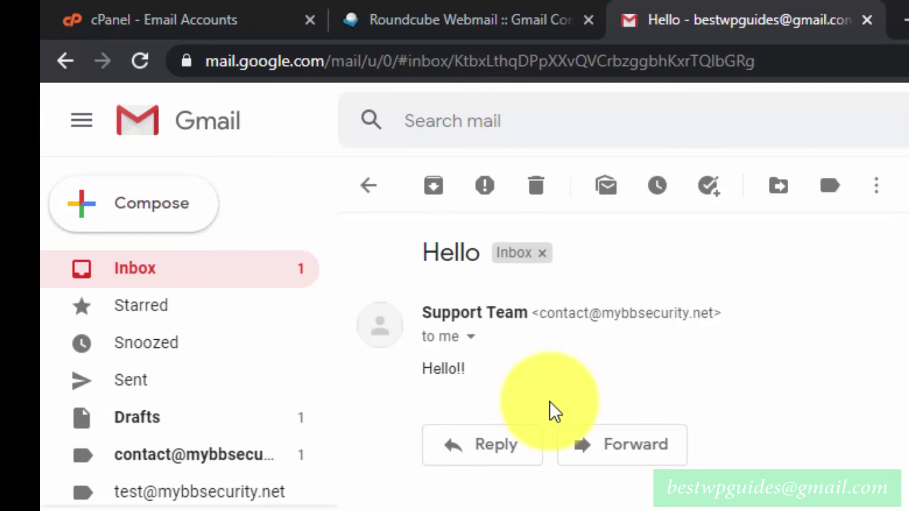
pyautogui.click(89, 218)
pyautogui.click(823, 313)
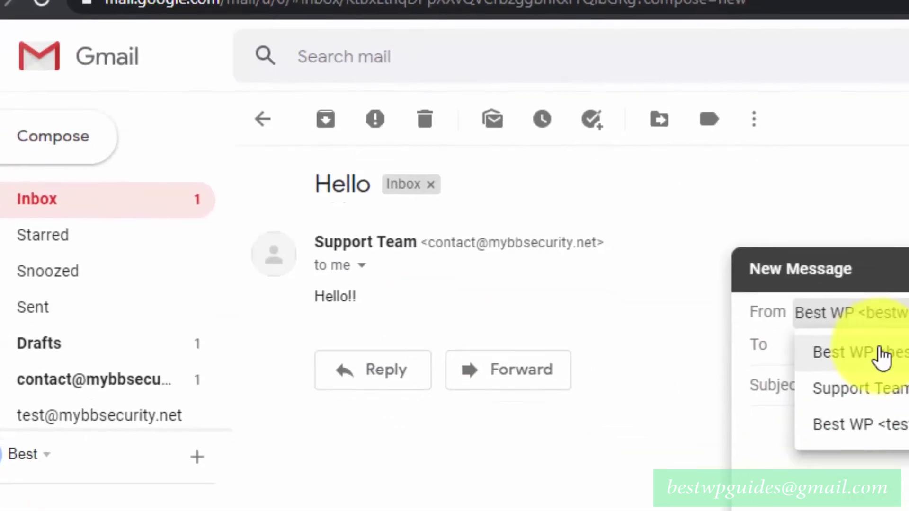
pyautogui.click(609, 188)
pyautogui.click(450, 97)
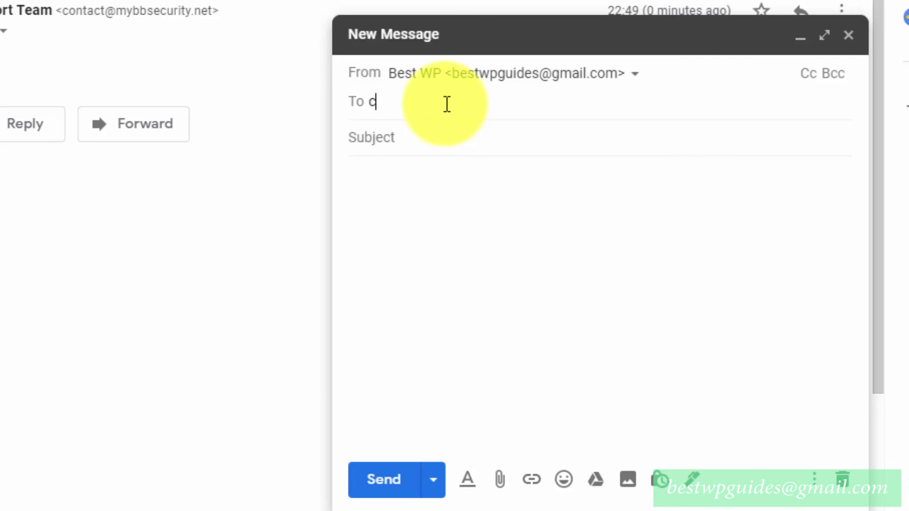
pyautogui.moveTo(63, 10); pyautogui.dragTo(209, 11)
pyautogui.click(393, 101)
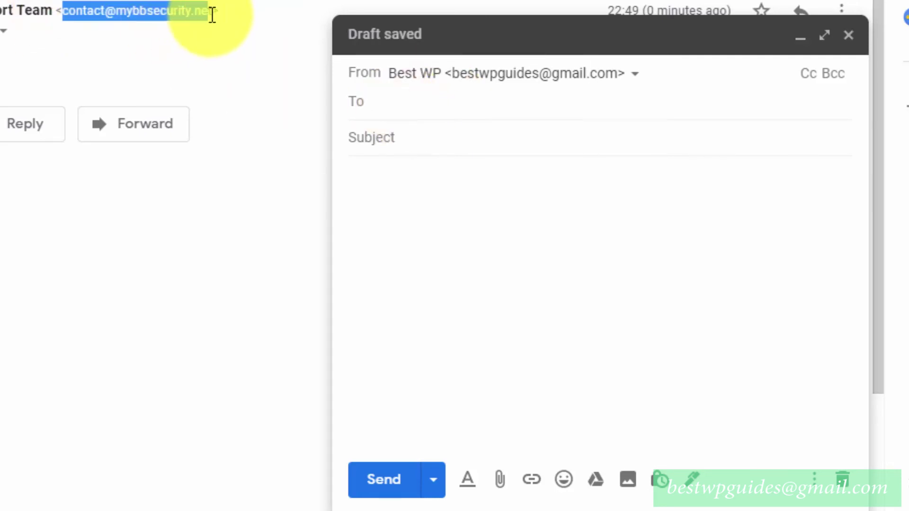
pyautogui.click(411, 113)
pyautogui.hotkey('ctrl', 'v')
pyautogui.click(478, 147)
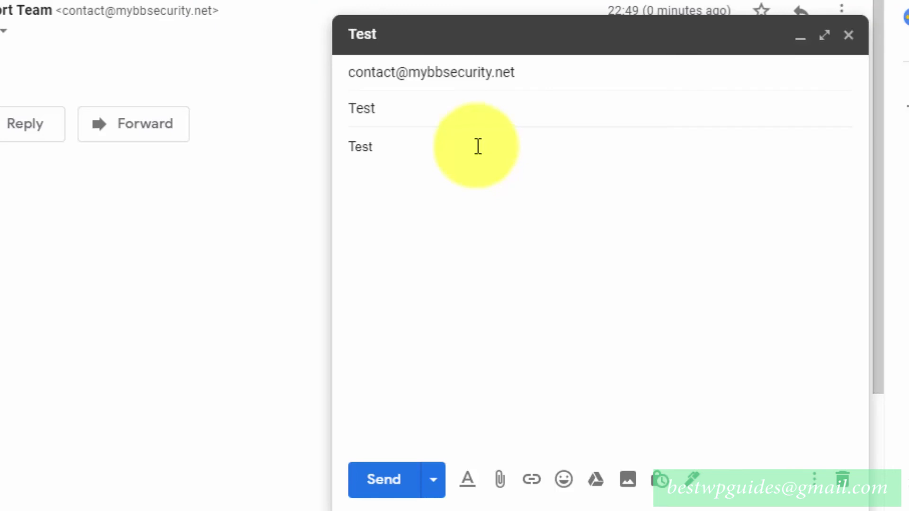
pyautogui.click(381, 479)
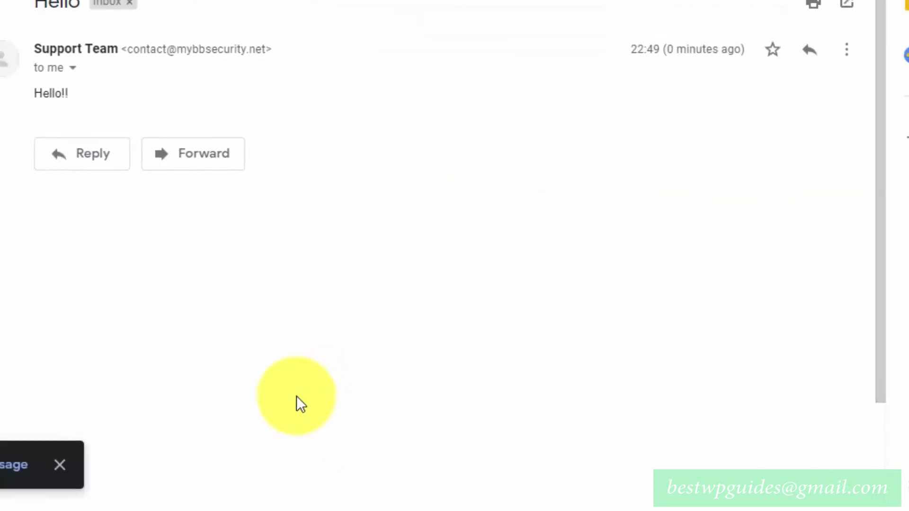
pyautogui.click(186, 473)
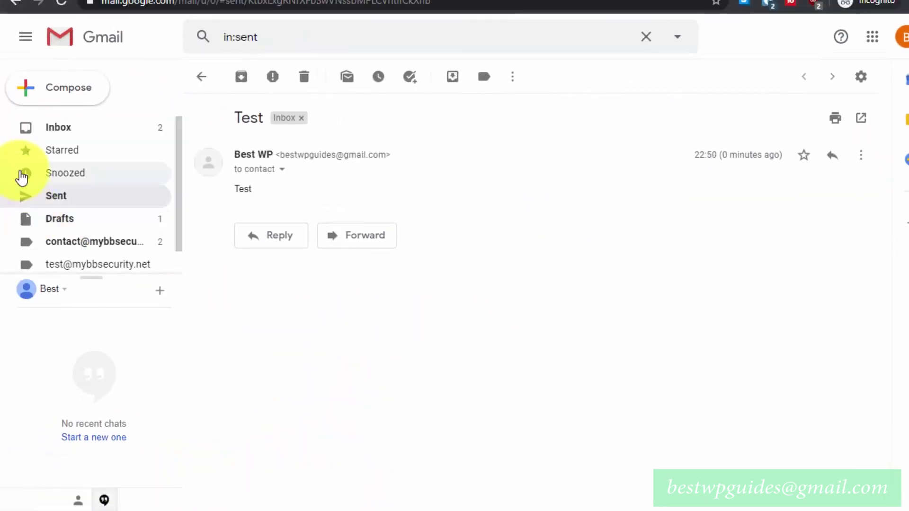
# Check the Sent list, then open the received Test email and its mailed-by gmail.com details
pyautogui.click(69, 198)
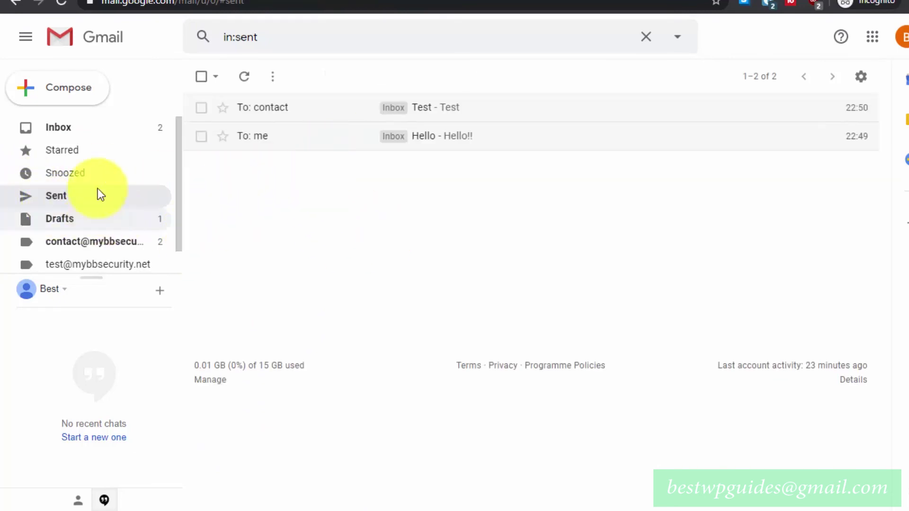
pyautogui.click(102, 137)
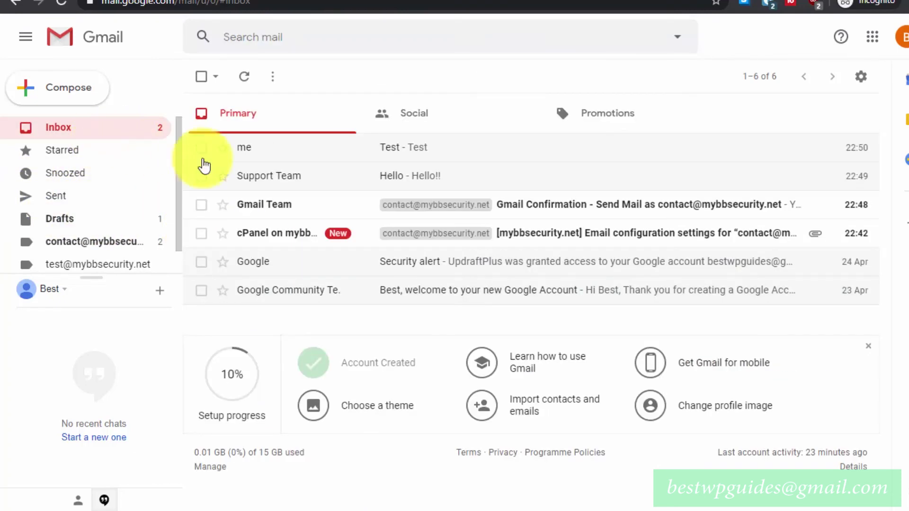
pyautogui.click(423, 152)
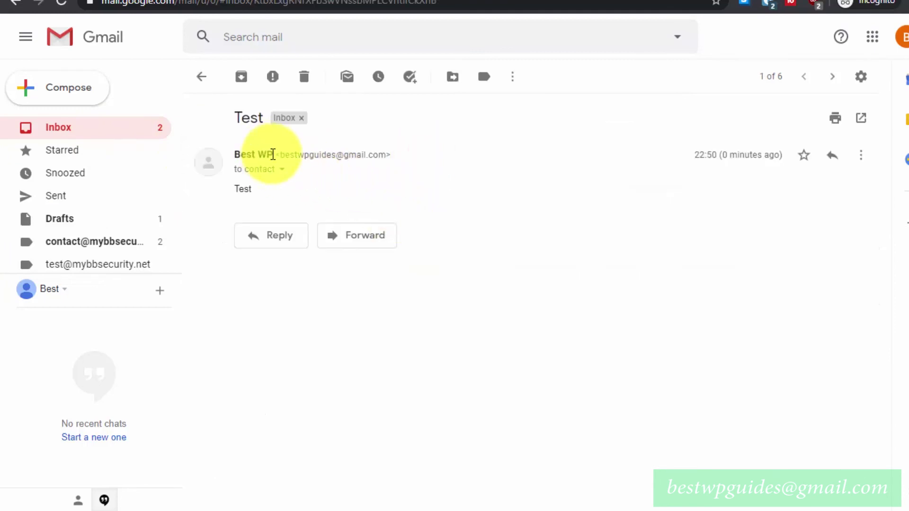
pyautogui.moveTo(277, 155); pyautogui.dragTo(402, 185)
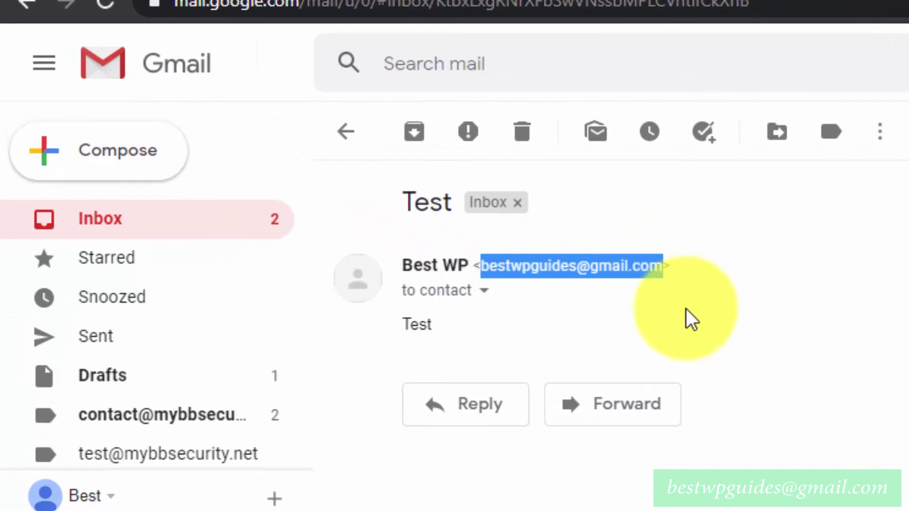
pyautogui.click(686, 309)
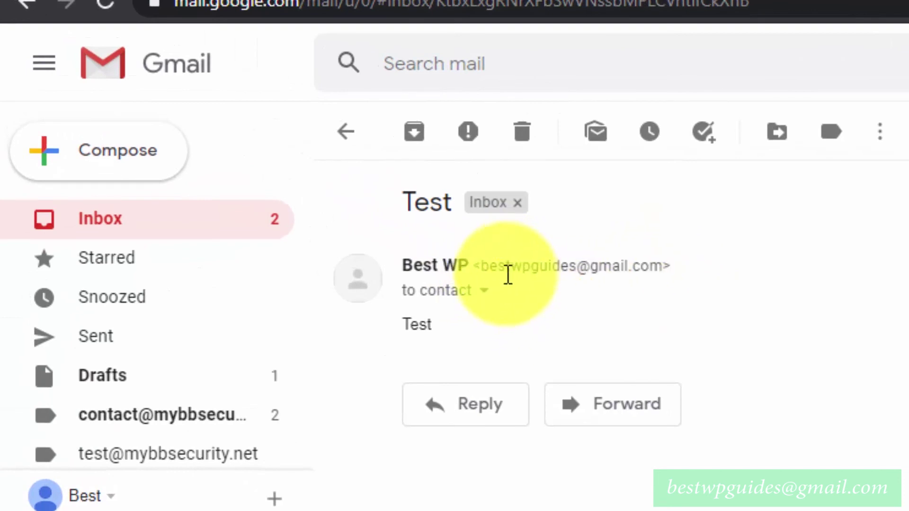
pyautogui.click(485, 290)
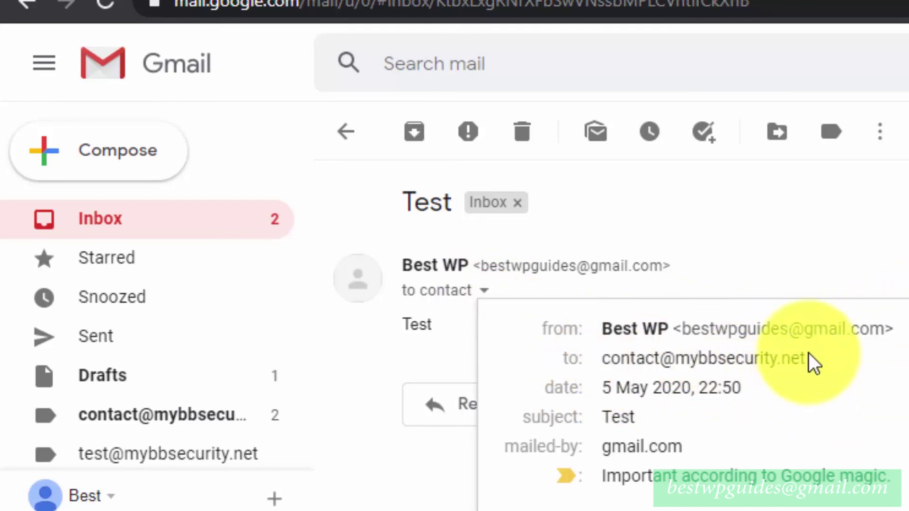
pyautogui.click(195, 230)
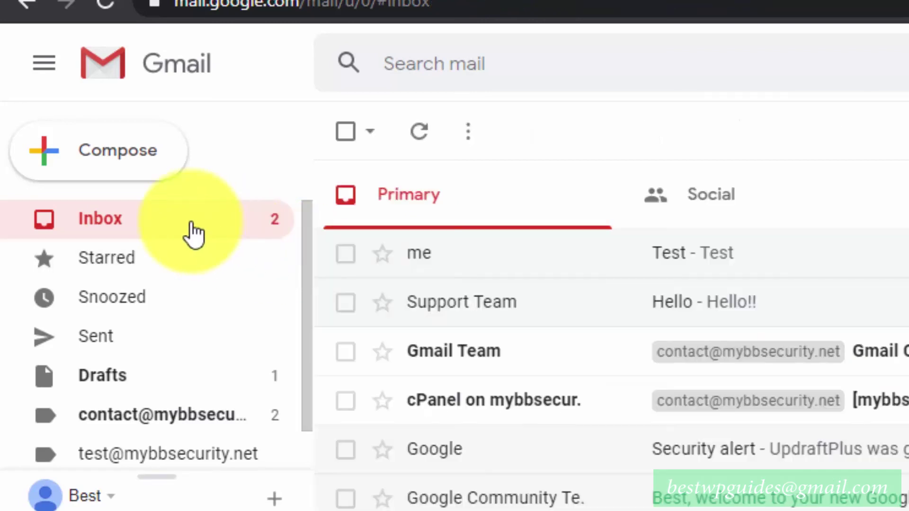